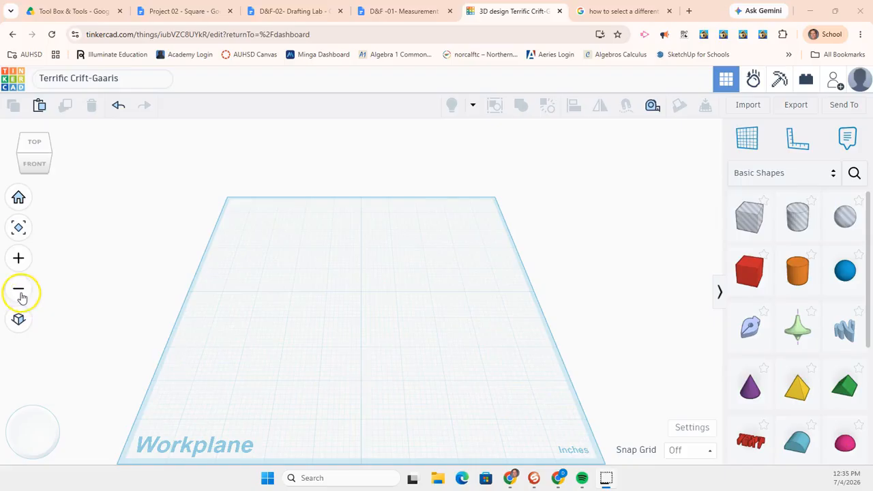
- Place a solid red box near the centre of the workplane and deselect it
{"action": "left_click", "coordinate": [253, 311]}
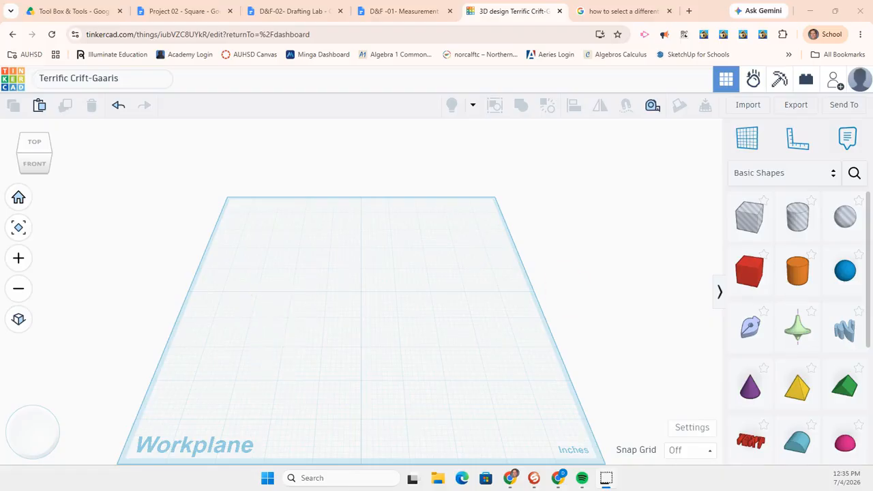
{"action": "left_click_drag", "start_coordinate": [749, 274], "coordinate": [371, 303]}
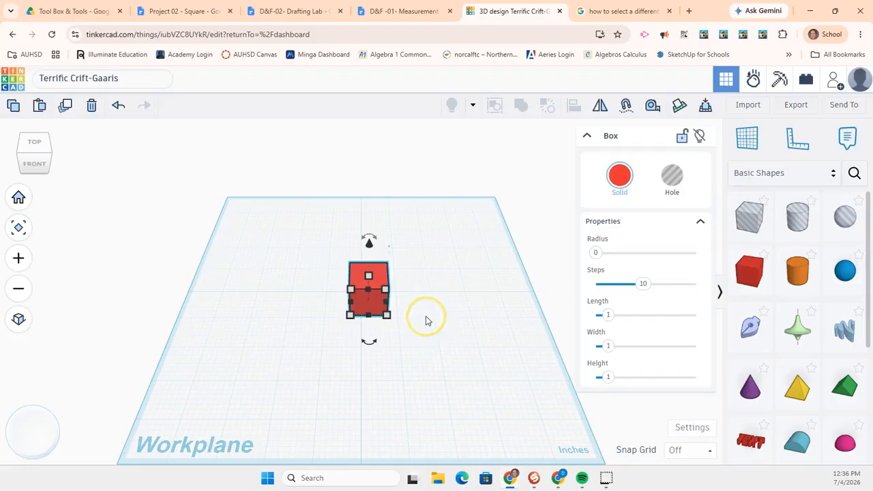
{"action": "left_click", "coordinate": [450, 314]}
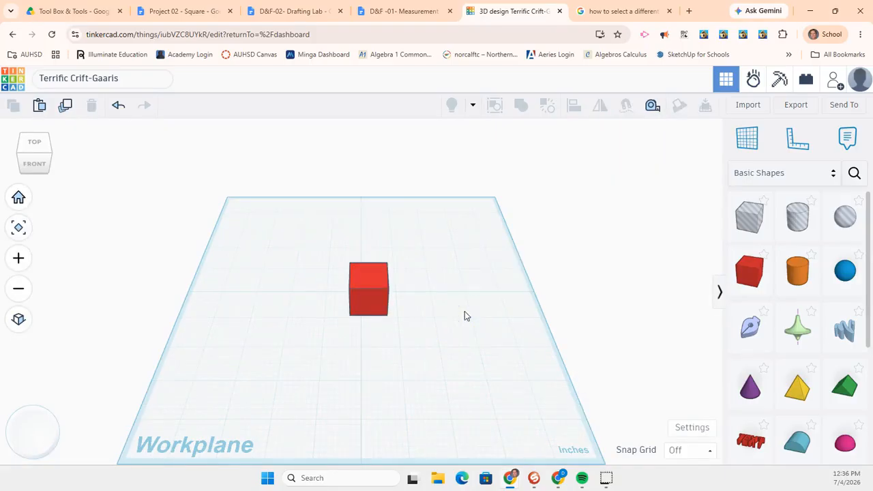
{"action": "left_click", "coordinate": [402, 308]}
- Examine the box on the workplane by zooming in and out, orbiting around it and panning
{"action": "scroll", "coordinate": [365, 330], "scroll_direction": "up", "scroll_amount": 5}
{"action": "scroll", "coordinate": [366, 331], "scroll_direction": "up", "scroll_amount": 3}
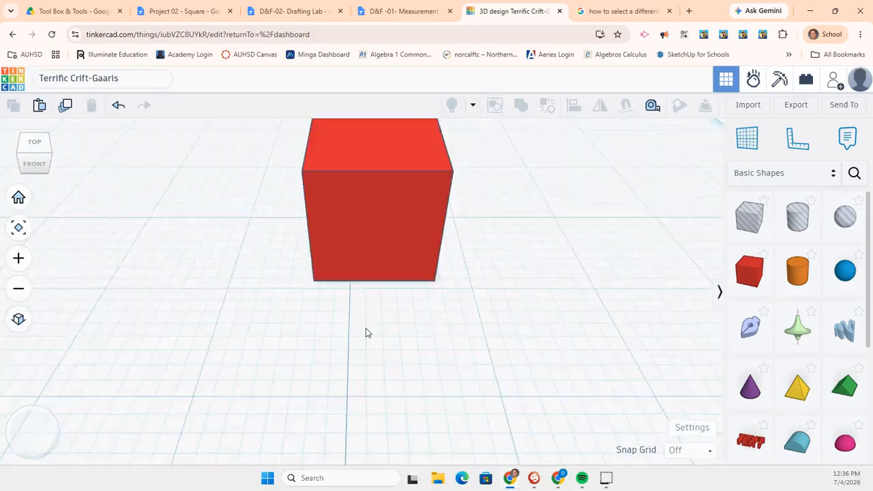
{"action": "scroll", "coordinate": [370, 331], "scroll_direction": "down", "scroll_amount": 6}
{"action": "scroll", "coordinate": [415, 308], "scroll_direction": "up", "scroll_amount": 4}
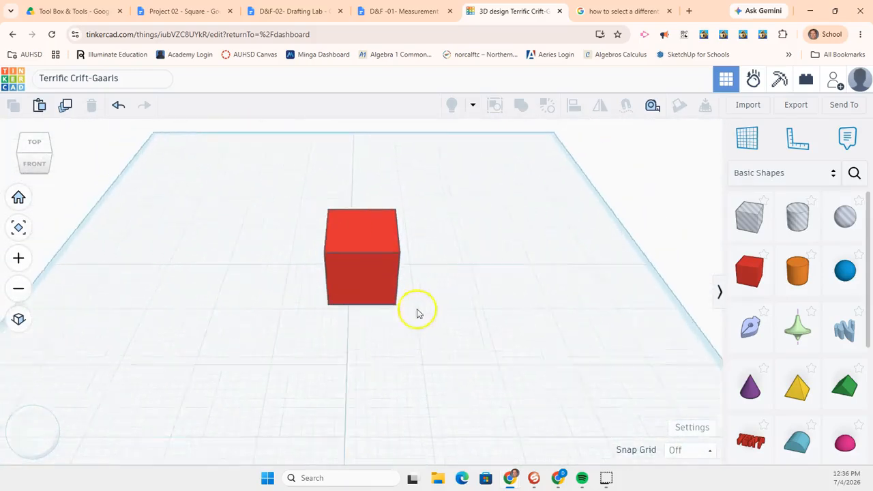
{"action": "scroll", "coordinate": [409, 298], "scroll_direction": "down", "scroll_amount": 5}
{"action": "scroll", "coordinate": [440, 262], "scroll_direction": "up", "scroll_amount": 5}
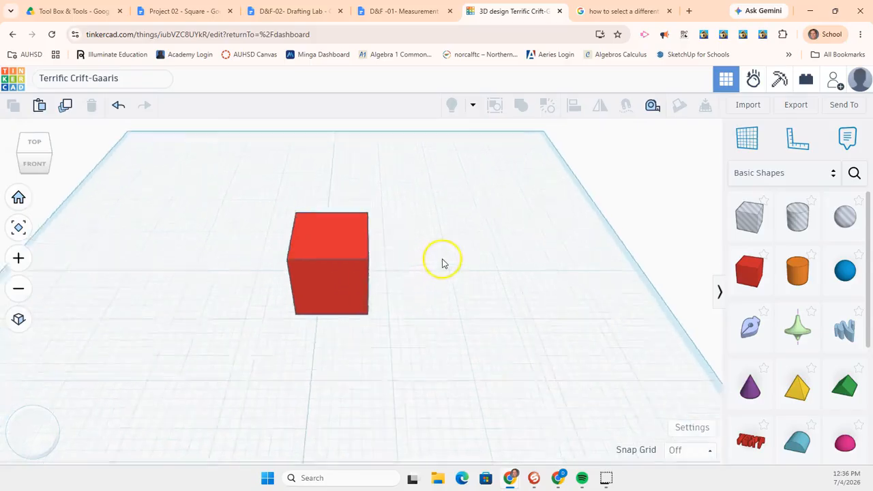
{"action": "scroll", "coordinate": [439, 269], "scroll_direction": "down", "scroll_amount": 5}
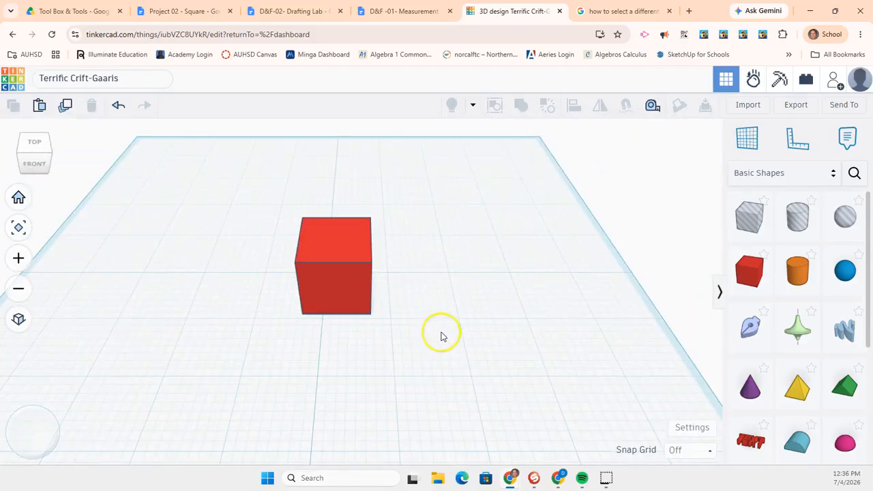
{"action": "mouse_move", "coordinate": [451, 336]}
{"action": "right_mouse_down"}
{"action": "mouse_move", "coordinate": [319, 340]}
{"action": "mouse_move", "coordinate": [170, 323]}
{"action": "mouse_move", "coordinate": [162, 306]}
{"action": "mouse_move", "coordinate": [211, 348]}
{"action": "mouse_move", "coordinate": [407, 347]}
{"action": "mouse_move", "coordinate": [444, 336]}
{"action": "right_mouse_up"}
{"action": "left_click", "coordinate": [324, 335]}
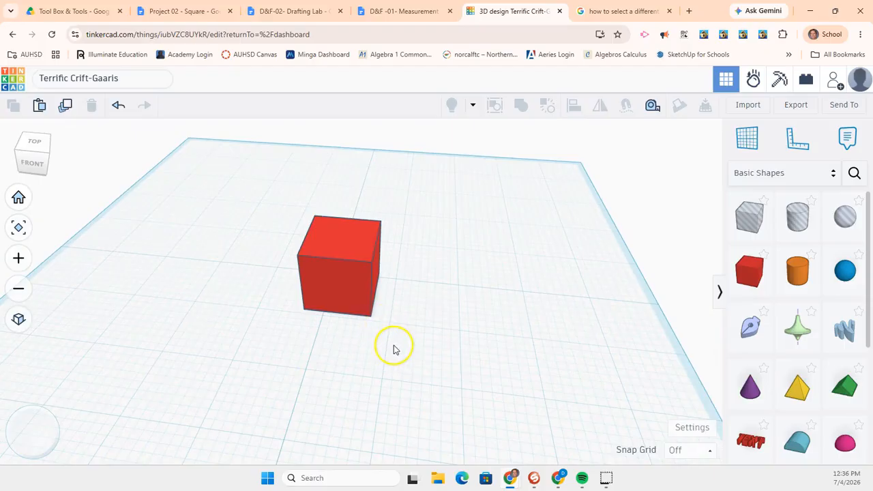
{"action": "right_click_drag", "start_coordinate": [392, 348], "coordinate": [475, 341]}
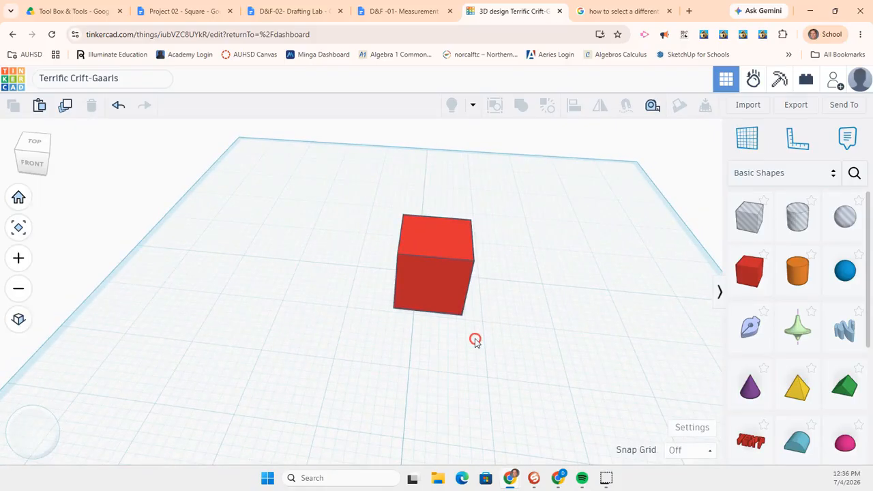
- Inspect the box in a fitted view, at different zoom levels and from a turned angle, ending in the home view
{"action": "left_click", "coordinate": [26, 239]}
{"action": "left_click", "coordinate": [19, 228]}
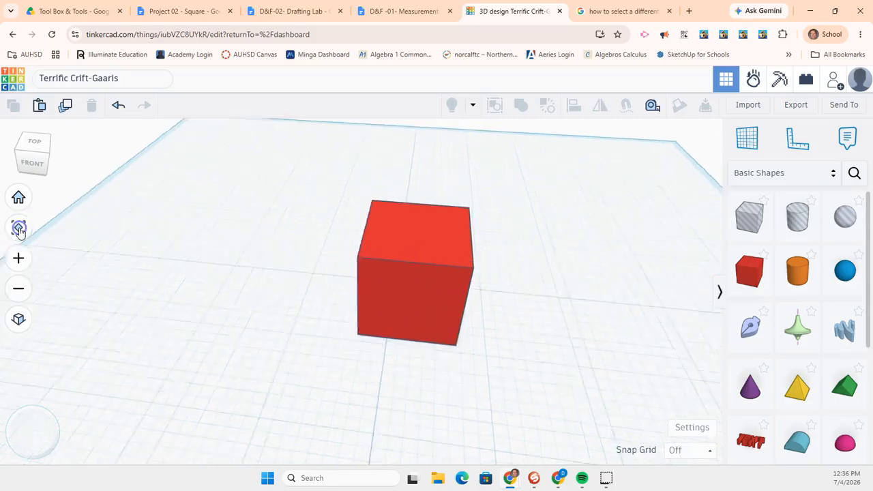
{"action": "left_click", "coordinate": [19, 198]}
{"action": "left_click", "coordinate": [20, 258]}
{"action": "left_click", "coordinate": [19, 288]}
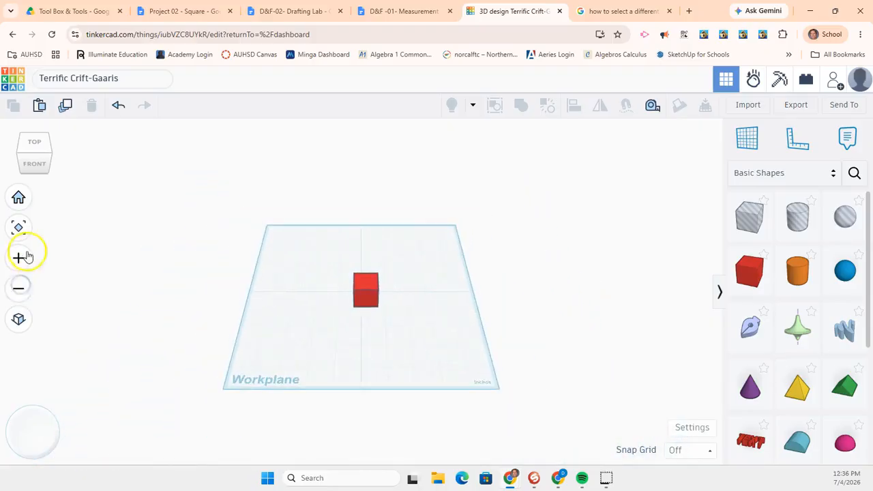
{"action": "left_click", "coordinate": [18, 258]}
{"action": "left_click", "coordinate": [19, 259]}
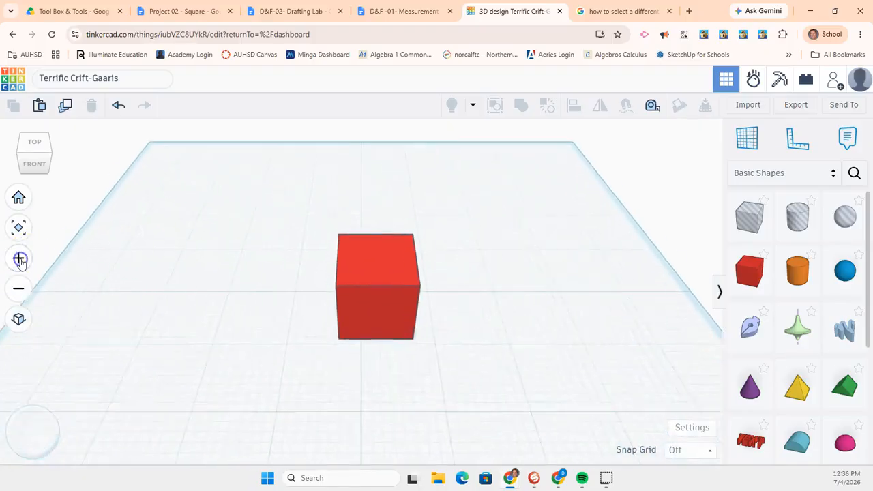
{"action": "left_click", "coordinate": [19, 259]}
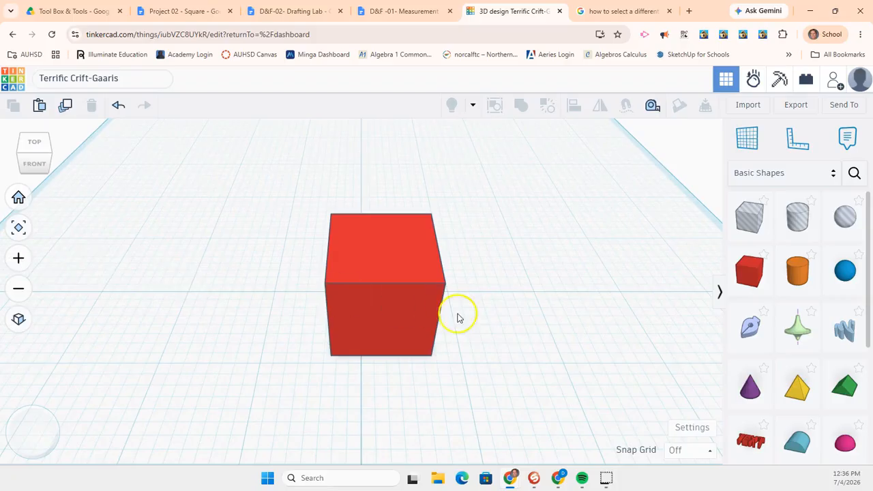
{"action": "right_click_drag", "start_coordinate": [509, 362], "coordinate": [405, 353]}
{"action": "scroll", "coordinate": [405, 352], "scroll_direction": "up", "scroll_amount": 6}
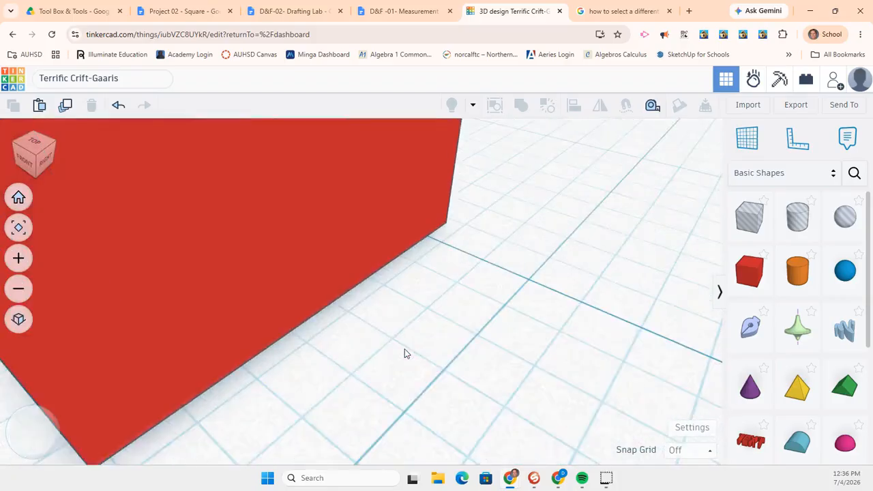
{"action": "scroll", "coordinate": [405, 348], "scroll_direction": "up", "scroll_amount": 4}
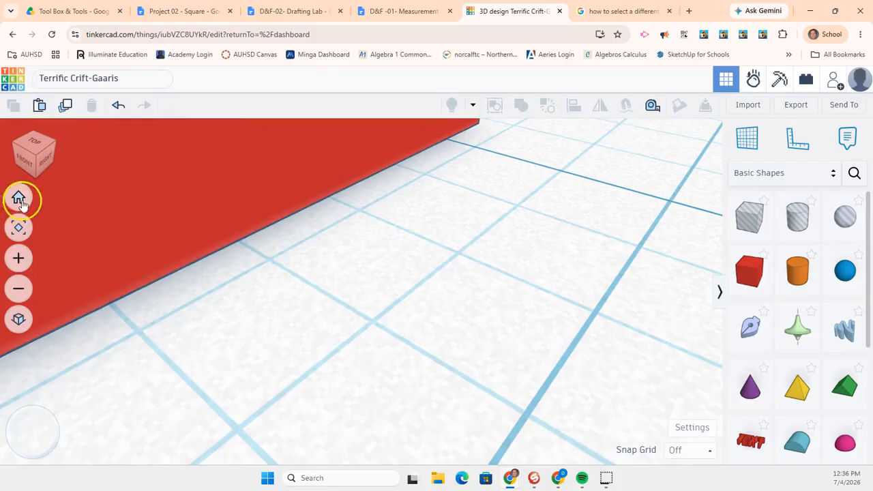
{"action": "left_click", "coordinate": [18, 199]}
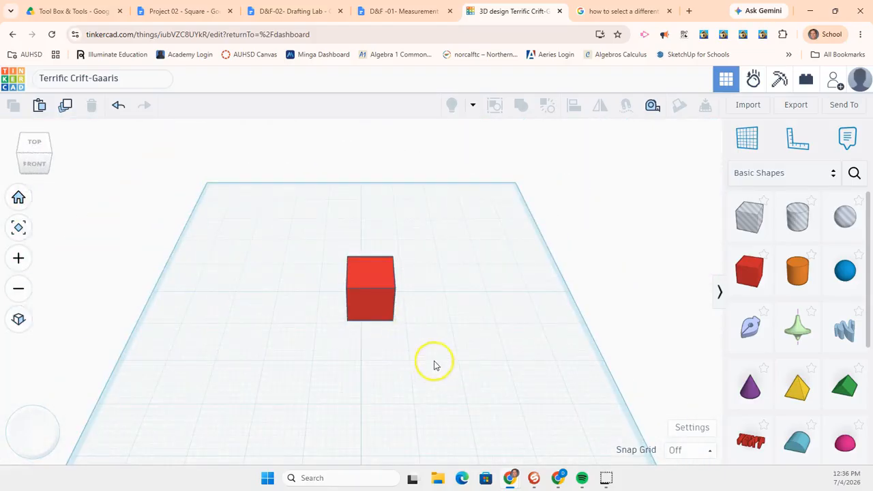
- Review the workspace settings for units, scale, and workplane width and length without changing them
{"action": "left_click", "coordinate": [683, 433]}
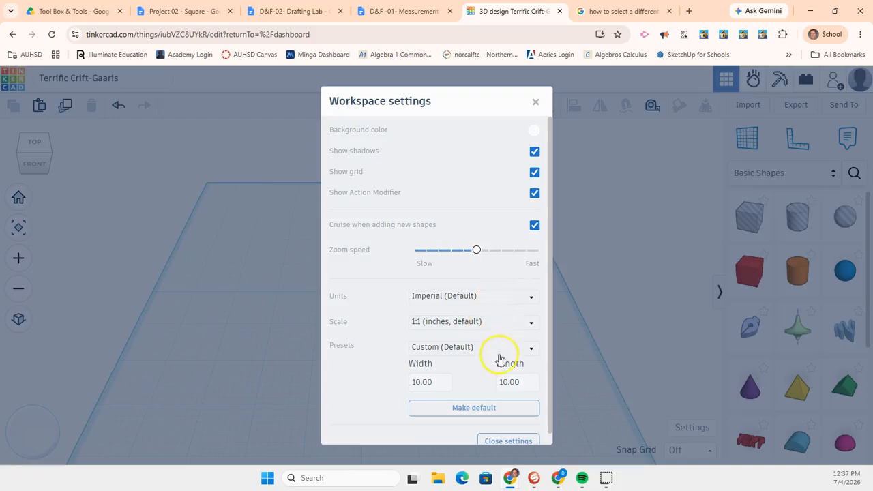
{"action": "left_click", "coordinate": [435, 379]}
{"action": "left_click", "coordinate": [528, 387]}
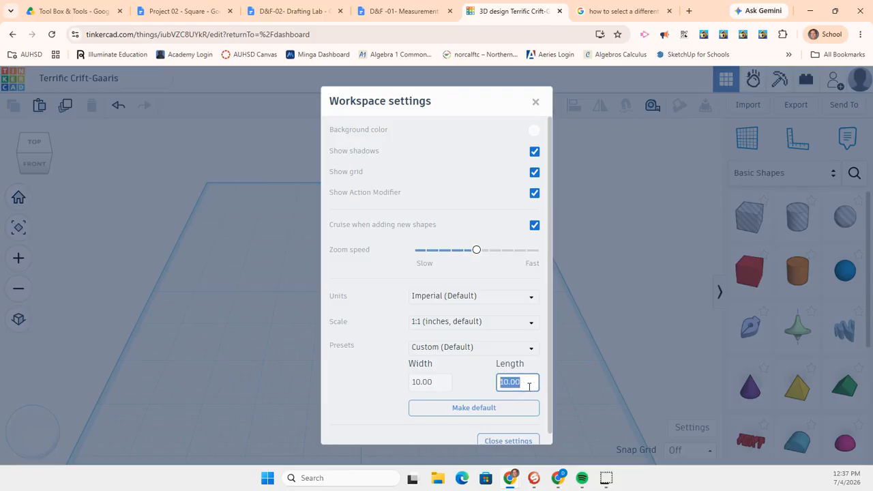
{"action": "left_click", "coordinate": [552, 424]}
{"action": "left_click", "coordinate": [535, 101]}
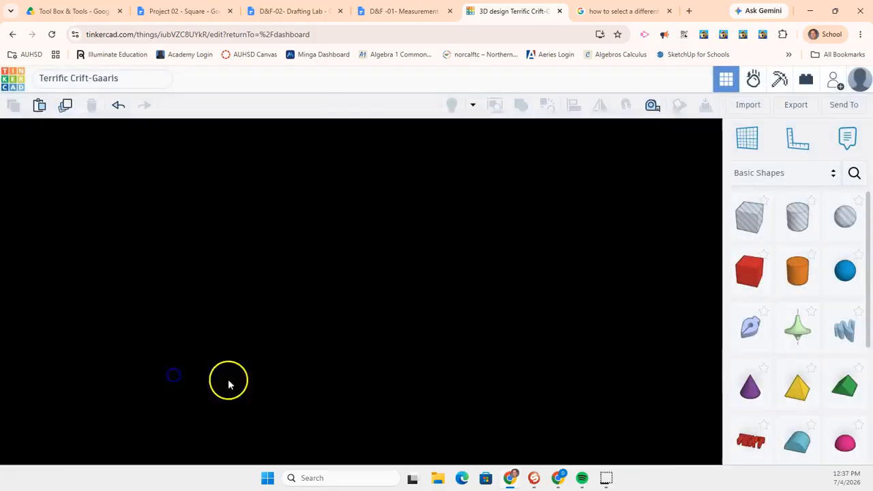
{"action": "left_click", "coordinate": [380, 378]}
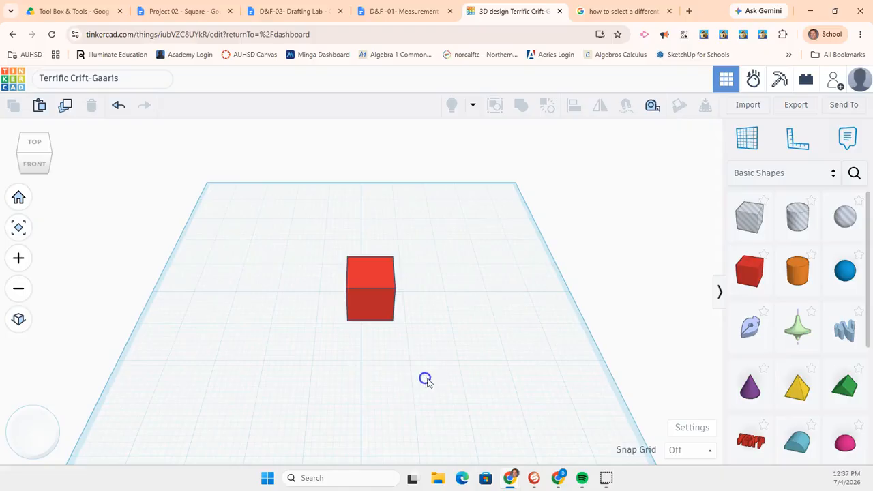
- Try the 1/8 in and 1/2 in snap grid settings and move the box about 0.2 in sideways
{"action": "left_click", "coordinate": [709, 451]}
{"action": "left_click", "coordinate": [685, 372]}
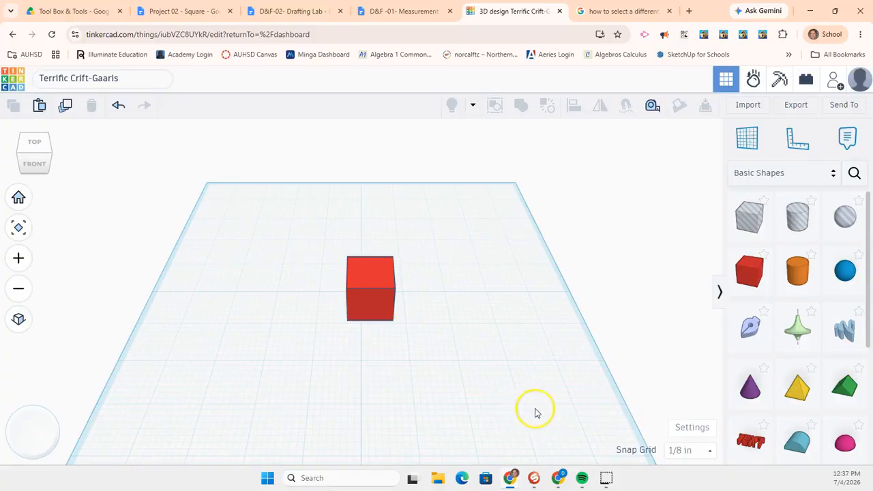
{"action": "left_click", "coordinate": [689, 450]}
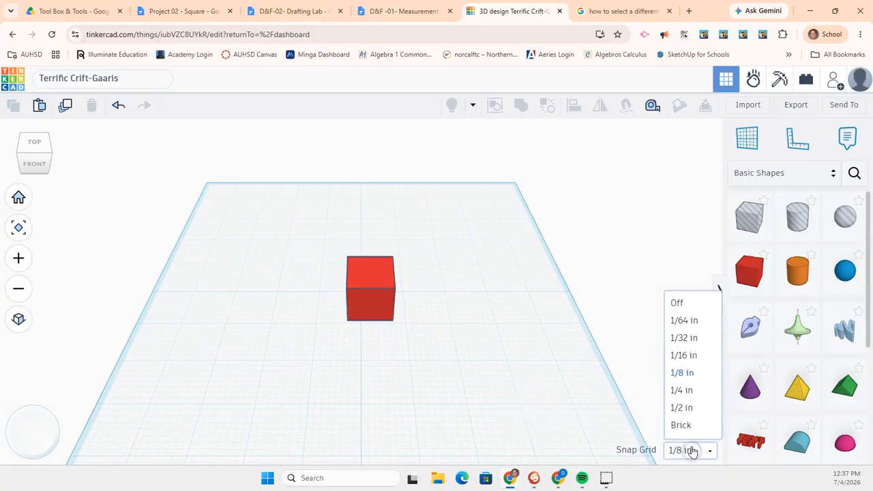
{"action": "left_click", "coordinate": [682, 407]}
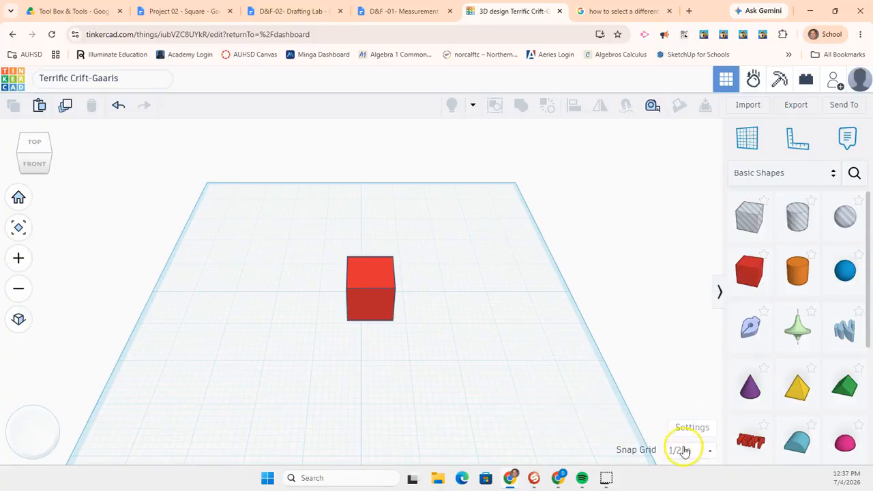
{"action": "left_click_drag", "start_coordinate": [366, 294], "coordinate": [349, 300]}
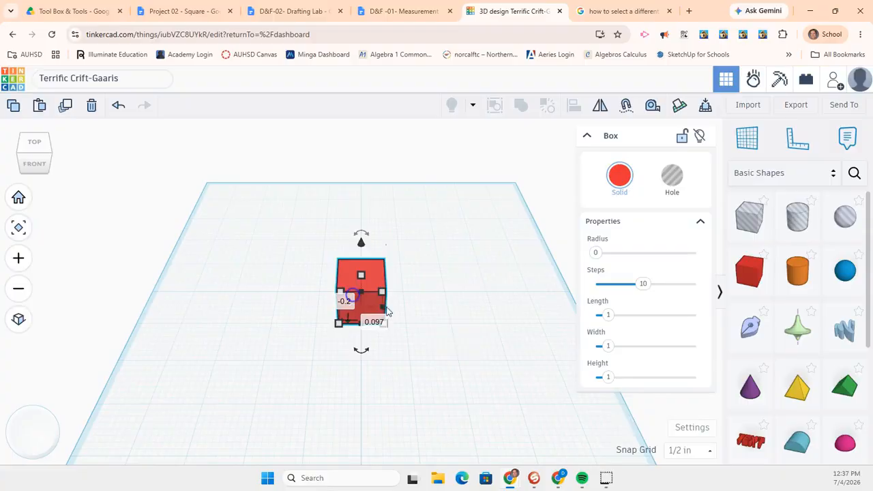
- Set the snap grid to 1/8 in and move the box slightly across the workplane
{"action": "left_click", "coordinate": [698, 455]}
{"action": "left_click", "coordinate": [683, 375]}
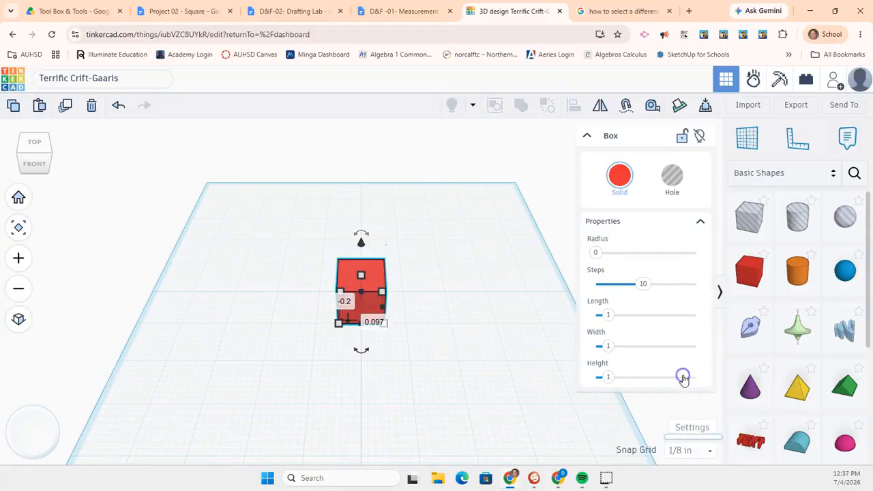
{"action": "left_click", "coordinate": [484, 377]}
{"action": "left_click_drag", "start_coordinate": [355, 298], "coordinate": [372, 308]}
{"action": "left_click", "coordinate": [408, 358]}
- Select the box and stretch its height and side freehand with the resize handles
{"action": "right_click_drag", "start_coordinate": [403, 347], "coordinate": [372, 332]}
{"action": "scroll", "coordinate": [410, 267], "scroll_direction": "up", "scroll_amount": 3}
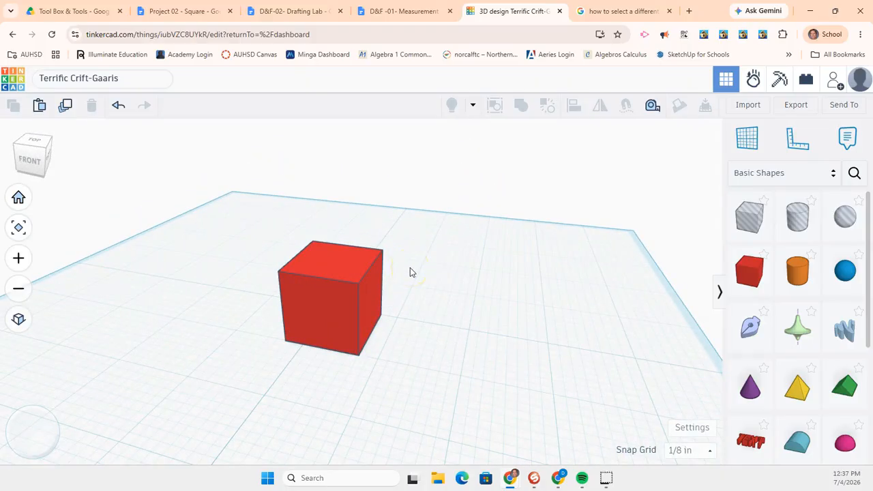
{"action": "left_click", "coordinate": [333, 325]}
{"action": "left_click_drag", "start_coordinate": [332, 261], "coordinate": [342, 235]}
{"action": "mouse_move", "coordinate": [375, 312]}
{"action": "left_mouse_down"}
{"action": "mouse_move", "coordinate": [485, 315]}
{"action": "mouse_move", "coordinate": [390, 318]}
{"action": "left_mouse_up"}
{"action": "left_click", "coordinate": [290, 342]}
- Stretch the box from its front bottom corner and set its front edge length to 5 in
{"action": "left_click_drag", "start_coordinate": [284, 343], "coordinate": [393, 374]}
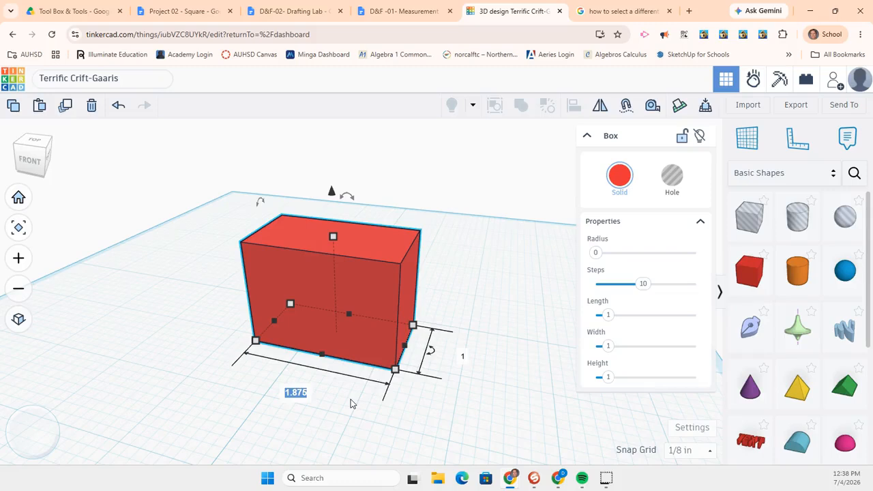
{"action": "type", "text": "5"}
{"action": "key", "text": "Return"}
- Set the box's depth along its short bottom edge to 2 in
{"action": "scroll", "coordinate": [353, 398], "scroll_direction": "up", "scroll_amount": 2}
{"action": "middle_click_drag", "start_coordinate": [355, 394], "coordinate": [227, 401]}
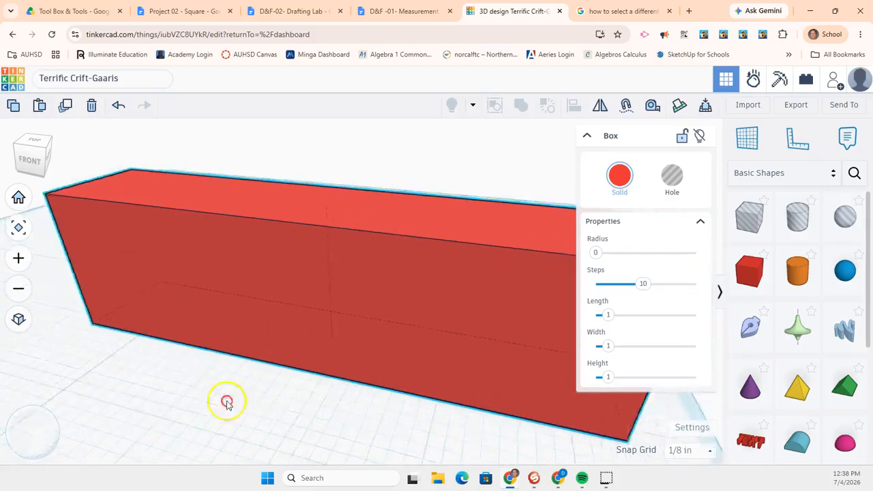
{"action": "scroll", "coordinate": [227, 401], "scroll_direction": "down", "scroll_amount": 3}
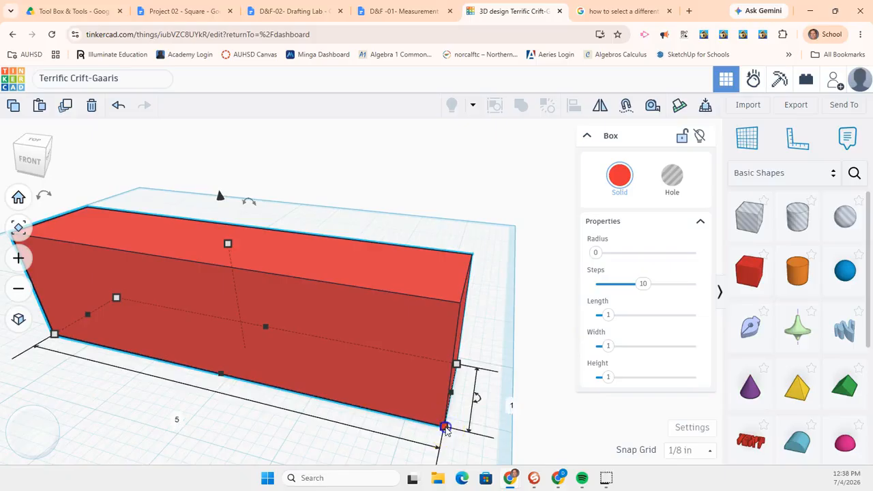
{"action": "left_click", "coordinate": [511, 405]}
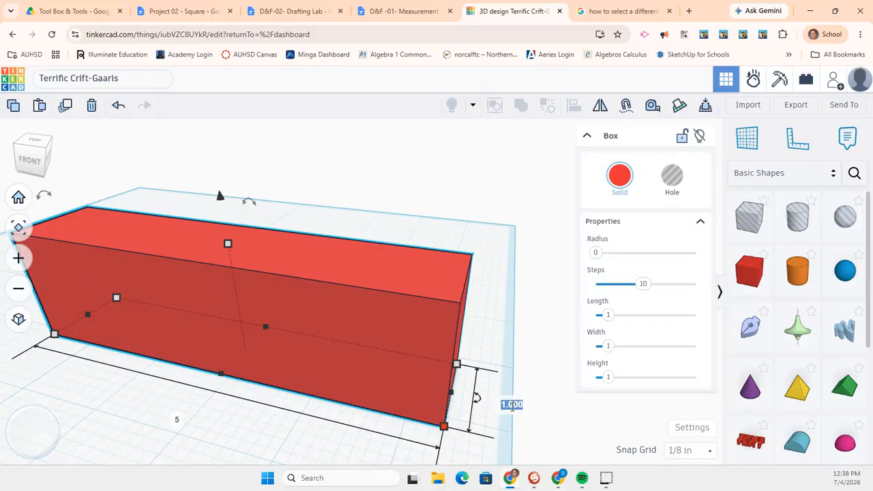
{"action": "type", "text": "2"}
{"action": "key", "text": "Return"}
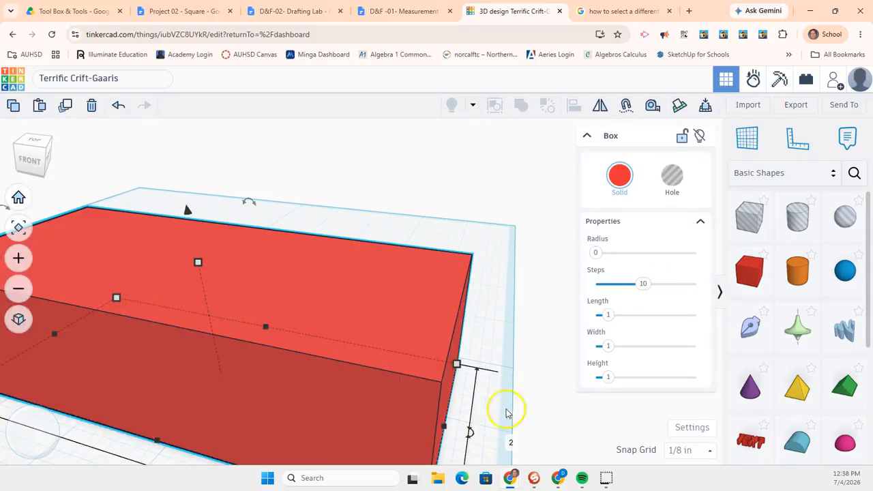
- Set the box's height to 0.5 in
{"action": "left_click", "coordinate": [271, 321]}
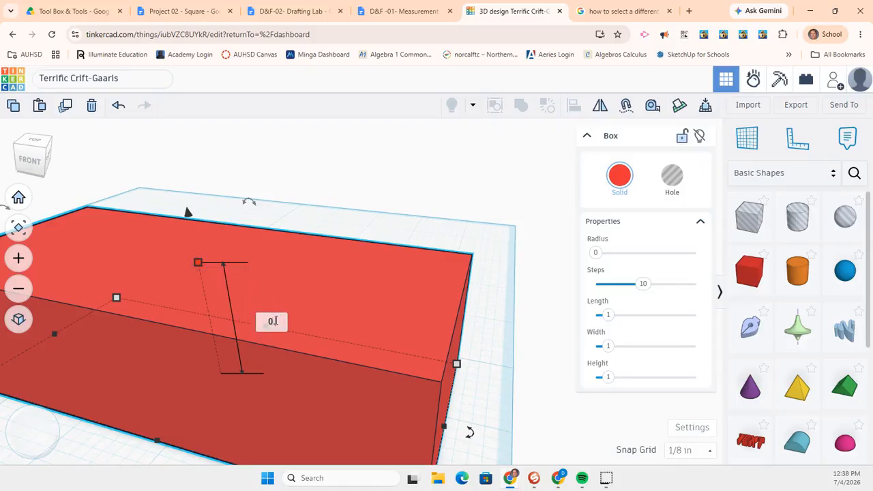
{"action": "type", "text": "0.5"}
{"action": "key", "text": "Return"}
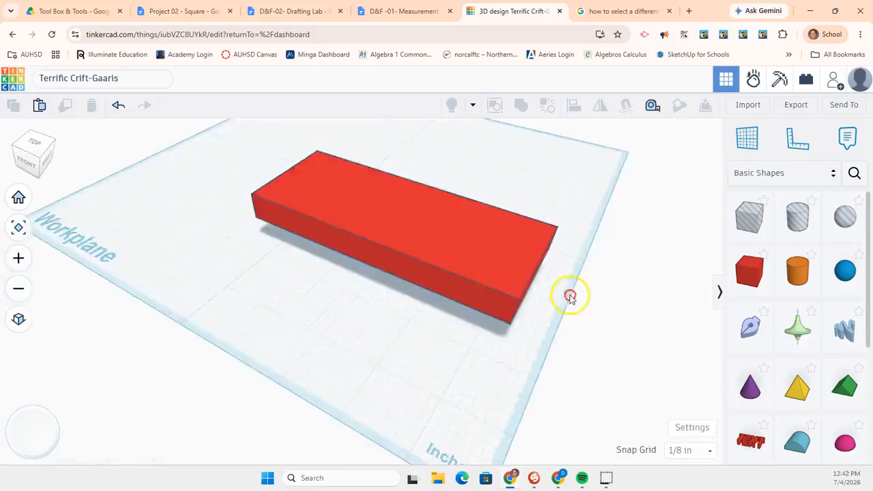
{"action": "middle_click_drag", "start_coordinate": [570, 298], "coordinate": [546, 341]}
{"action": "right_click_drag", "start_coordinate": [546, 341], "coordinate": [504, 297]}
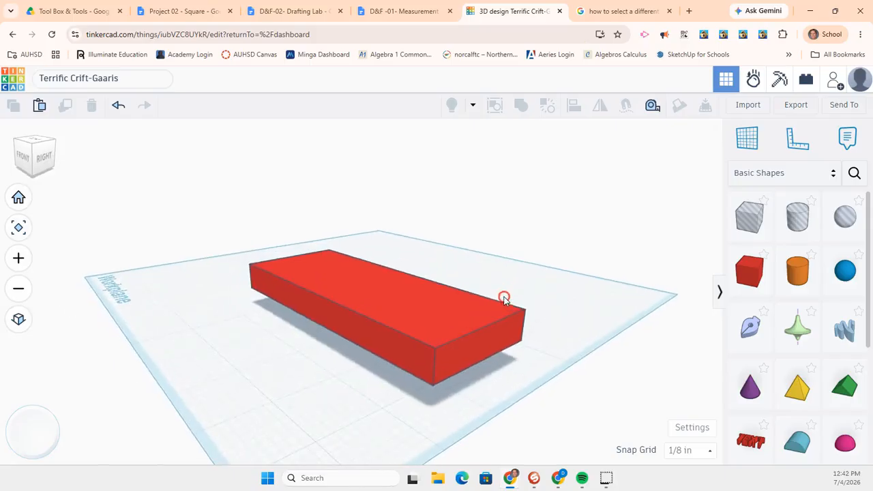
{"action": "right_click_drag", "start_coordinate": [512, 369], "coordinate": [412, 297]}
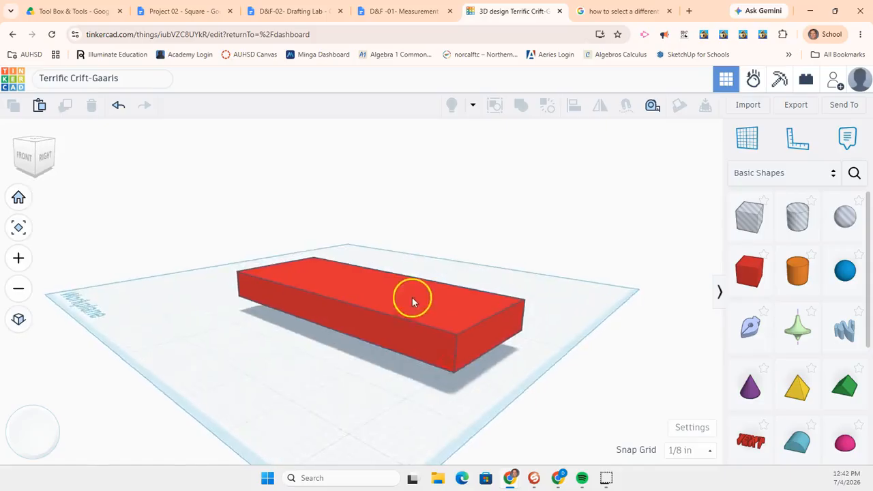
- Add a second box on the workplane in front of the red slab and colour it green
{"action": "left_click", "coordinate": [412, 297]}
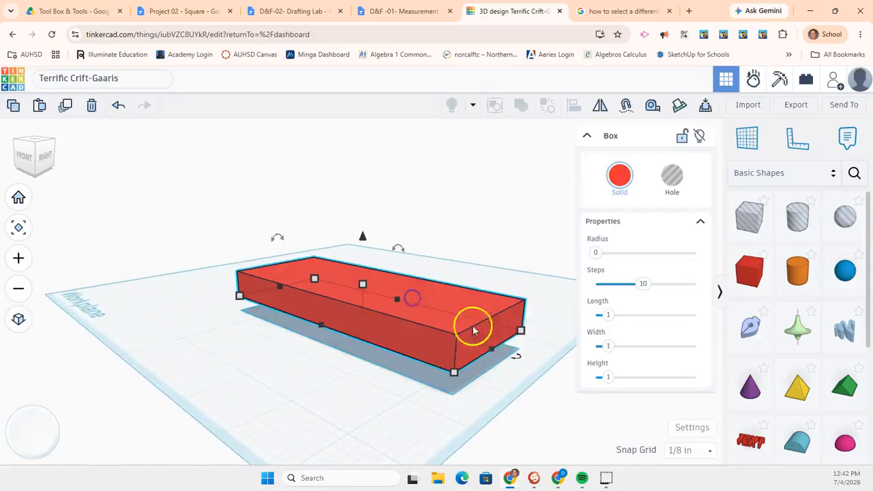
{"action": "left_click", "coordinate": [405, 374]}
{"action": "left_click_drag", "start_coordinate": [749, 270], "coordinate": [301, 342]}
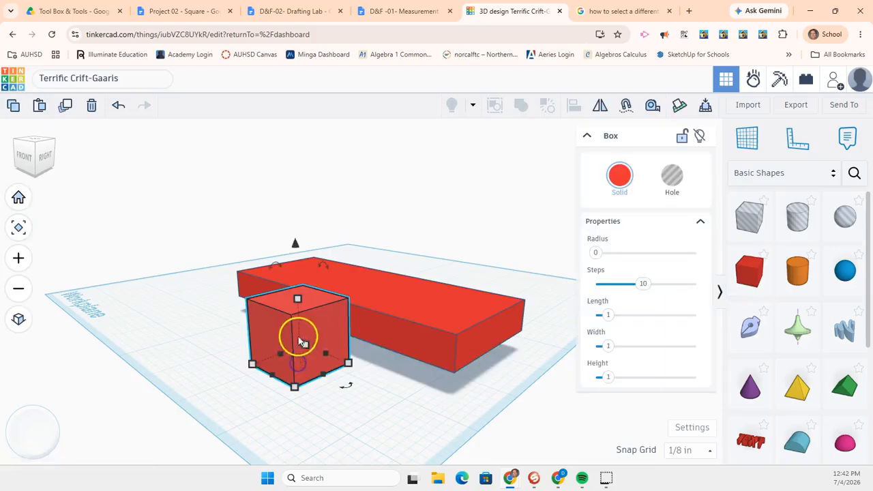
{"action": "left_click", "coordinate": [619, 176]}
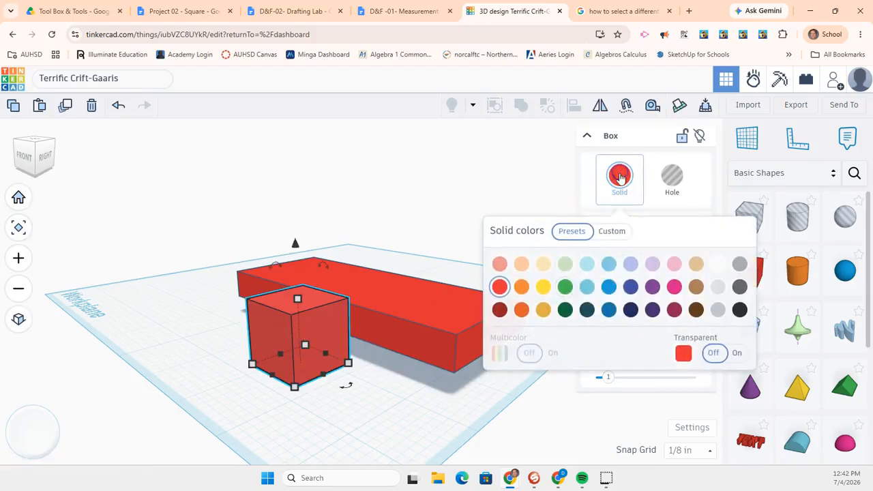
{"action": "left_click", "coordinate": [566, 288]}
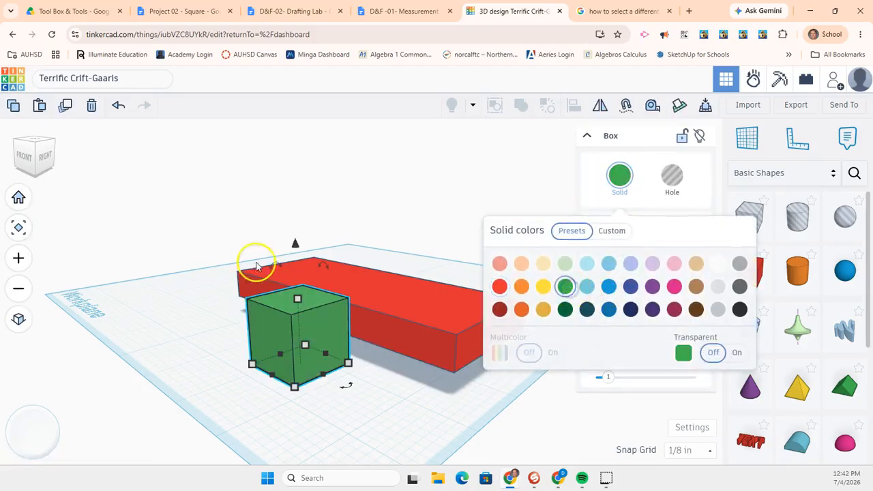
{"action": "left_click", "coordinate": [591, 419]}
- Raise the green box above the workplane and move it over the red slab
{"action": "left_click", "coordinate": [285, 302]}
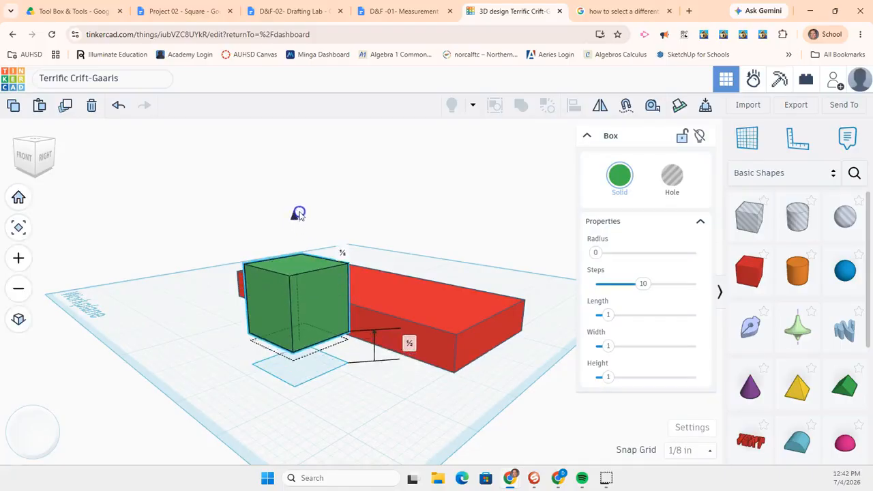
{"action": "left_click_drag", "start_coordinate": [299, 215], "coordinate": [296, 184]}
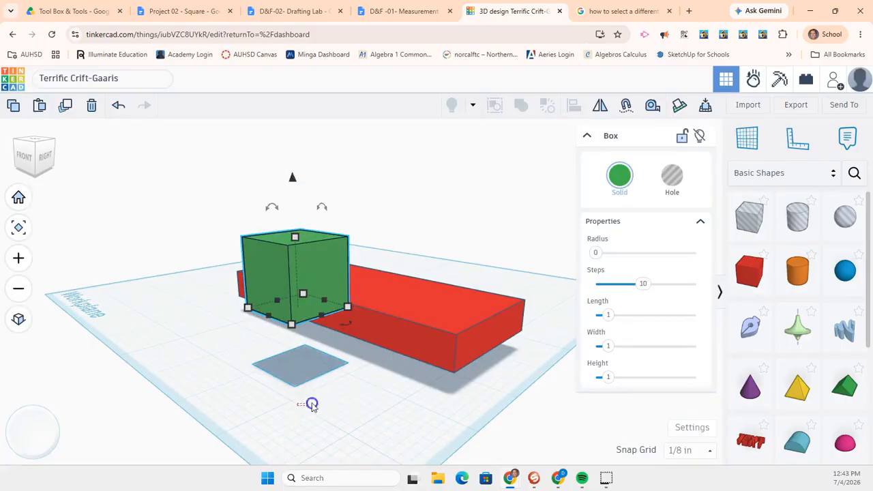
{"action": "left_click", "coordinate": [369, 395]}
{"action": "mouse_move", "coordinate": [368, 395]}
{"action": "right_mouse_down"}
{"action": "mouse_move", "coordinate": [380, 370]}
{"action": "mouse_move", "coordinate": [440, 352]}
{"action": "mouse_move", "coordinate": [382, 390]}
{"action": "right_mouse_up"}
{"action": "left_click", "coordinate": [312, 321]}
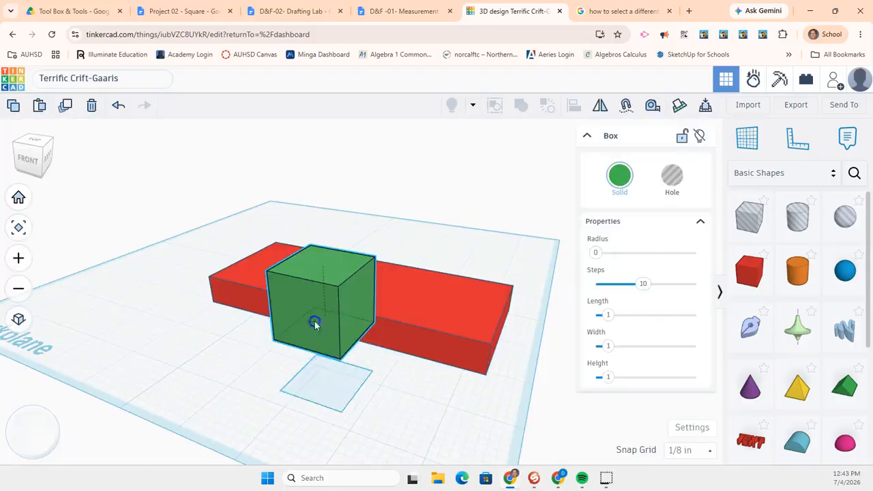
{"action": "left_click_drag", "start_coordinate": [344, 296], "coordinate": [351, 282]}
- Examine from the front and below how the green box's underside meets the red slab's top face
{"action": "right_click_drag", "start_coordinate": [334, 400], "coordinate": [364, 311]}
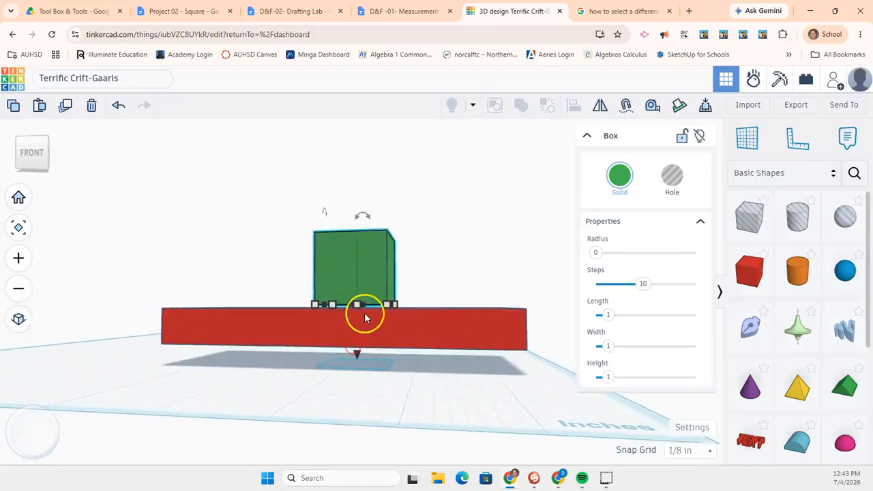
{"action": "scroll", "coordinate": [368, 309], "scroll_direction": "up", "scroll_amount": 8}
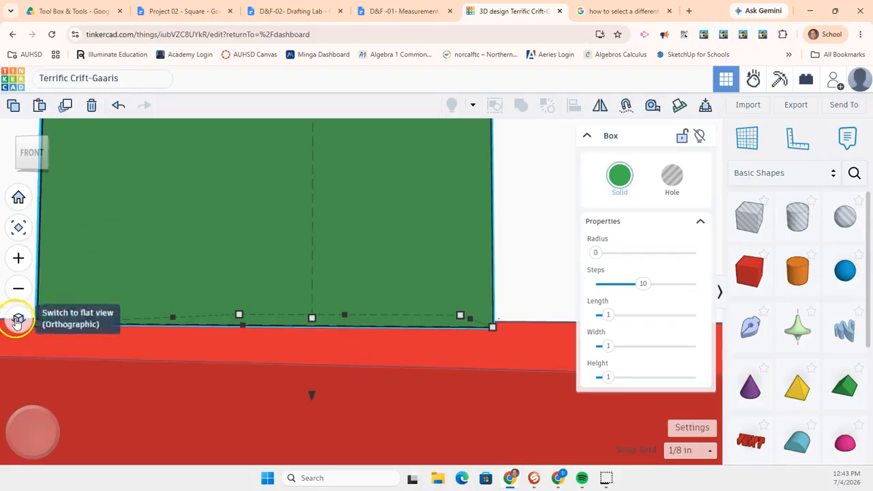
{"action": "left_click", "coordinate": [23, 153]}
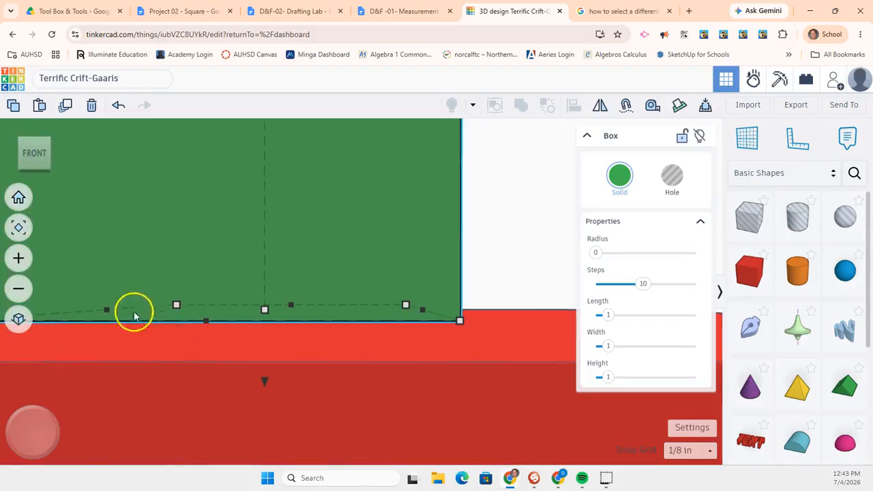
{"action": "right_click_drag", "start_coordinate": [220, 337], "coordinate": [237, 322]}
{"action": "middle_click_drag", "start_coordinate": [236, 321], "coordinate": [235, 330]}
{"action": "scroll", "coordinate": [236, 330], "scroll_direction": "up", "scroll_amount": 3}
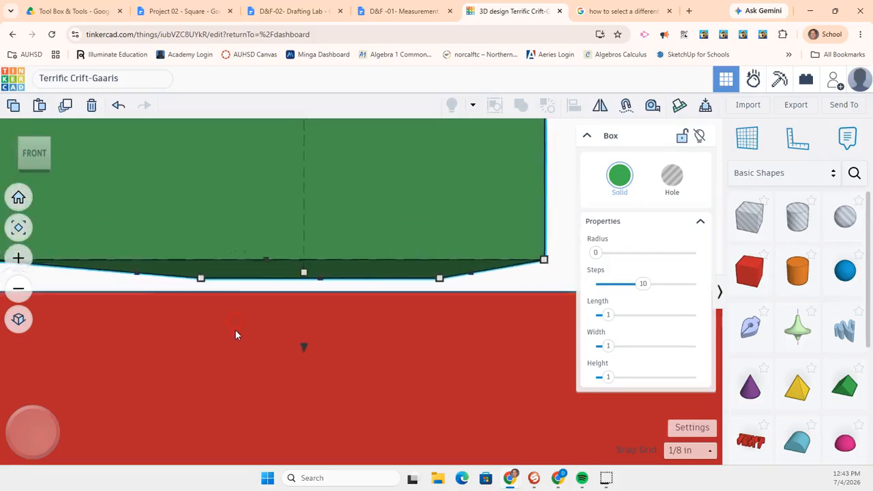
{"action": "scroll", "coordinate": [244, 330], "scroll_direction": "down", "scroll_amount": 8}
{"action": "right_click_drag", "start_coordinate": [259, 334], "coordinate": [268, 411]}
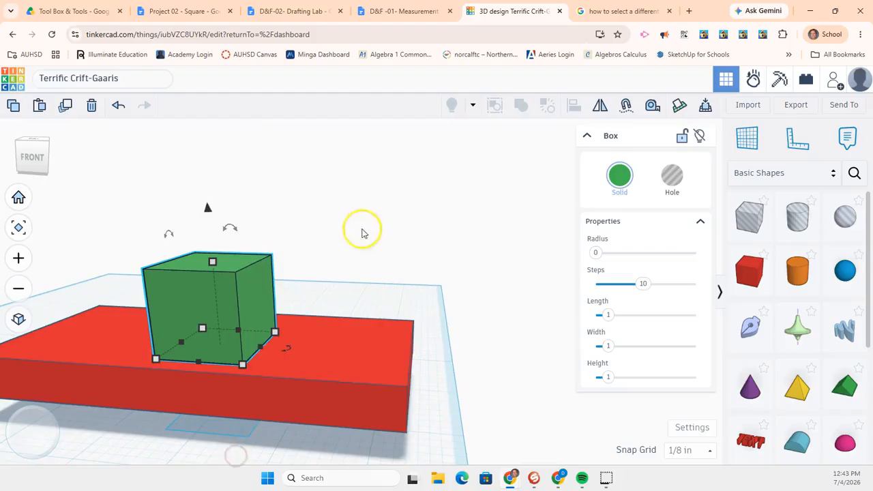
- Delete the green box, keeping only the red slab
{"action": "key", "text": "Delete"}
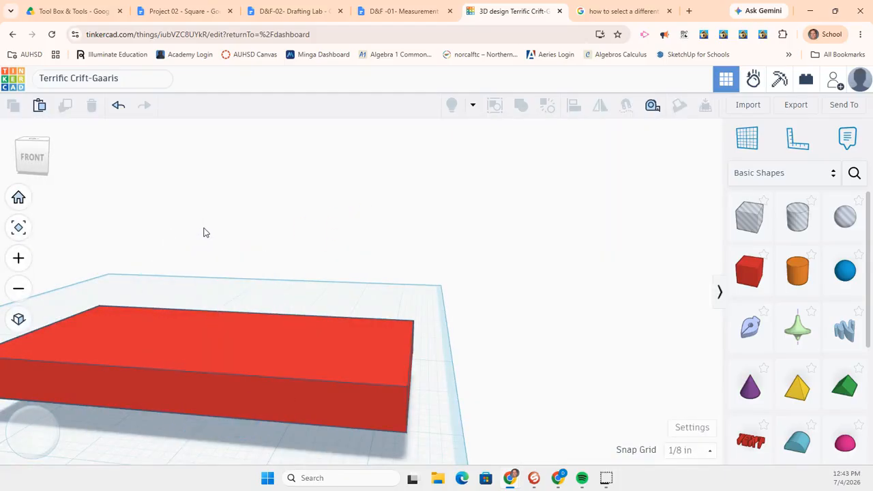
{"action": "right_click_drag", "start_coordinate": [175, 183], "coordinate": [372, 335]}
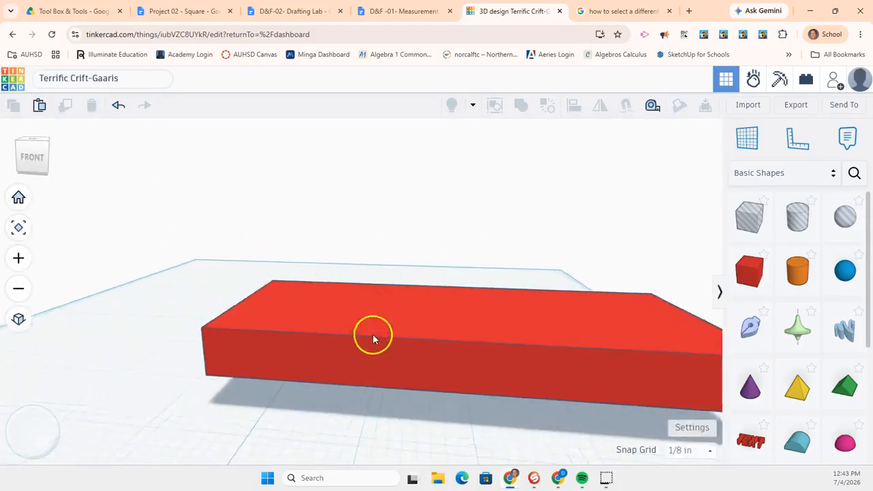
{"action": "left_click", "coordinate": [17, 199]}
{"action": "right_click_drag", "start_coordinate": [454, 402], "coordinate": [327, 365]}
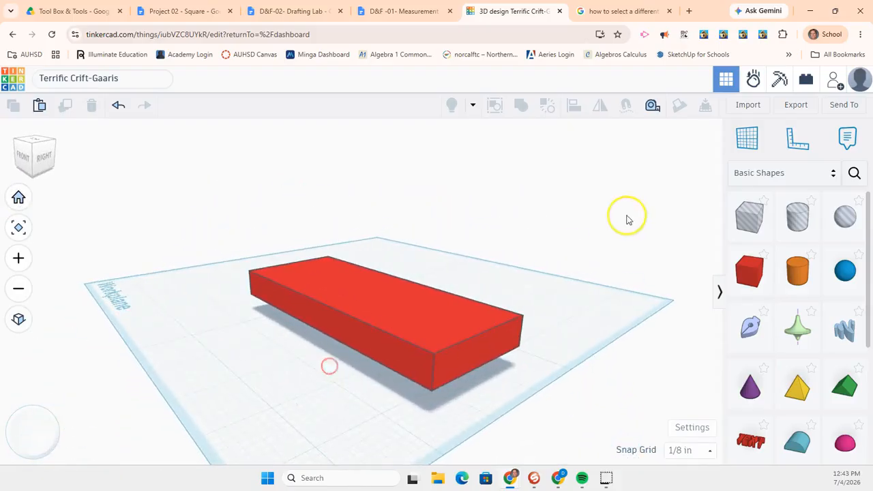
- Set the workplane on the red slab's top face and place a new box on it
{"action": "left_click", "coordinate": [750, 144]}
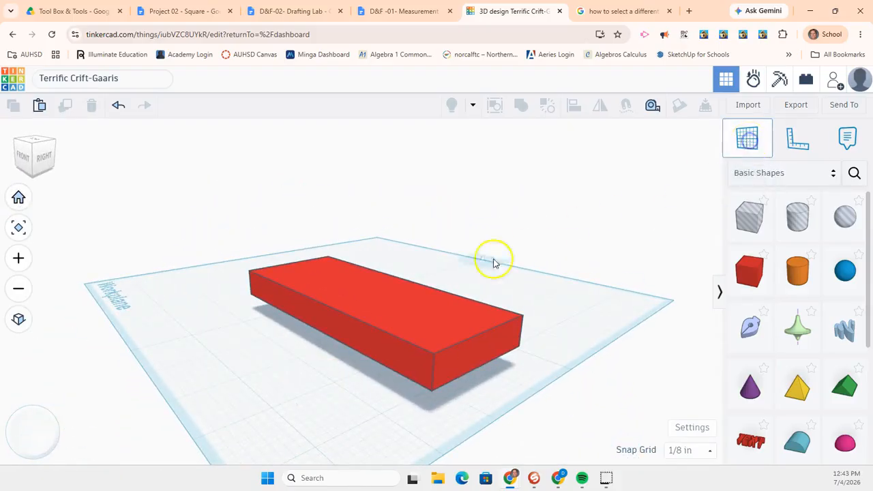
{"action": "left_click", "coordinate": [407, 309]}
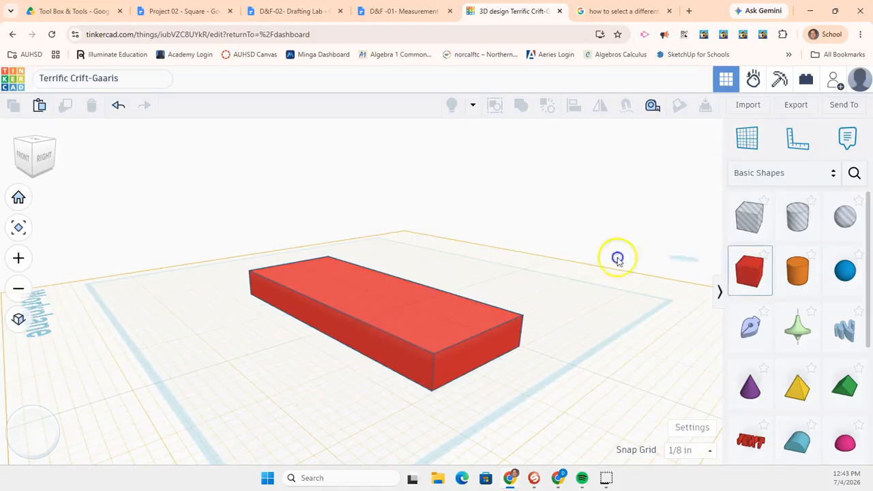
{"action": "left_click", "coordinate": [381, 299]}
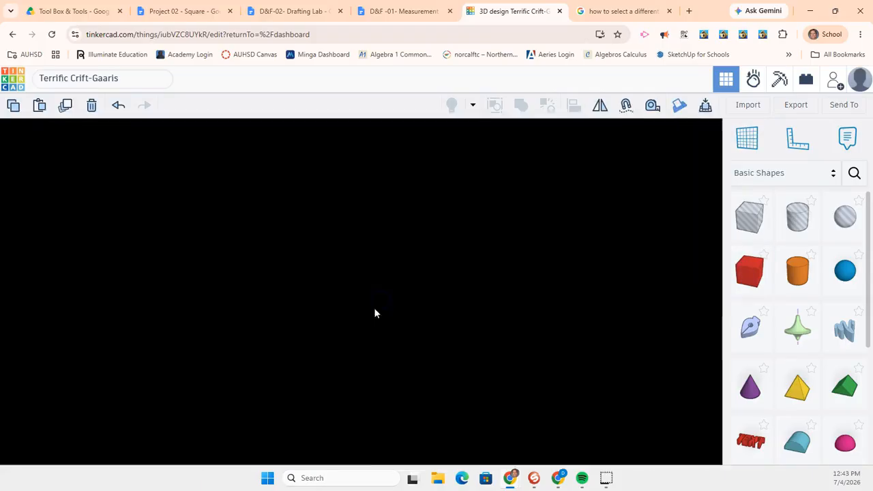
- Change the new box's solid colour to the green preset
{"action": "left_click", "coordinate": [619, 175]}
{"action": "left_click", "coordinate": [564, 287]}
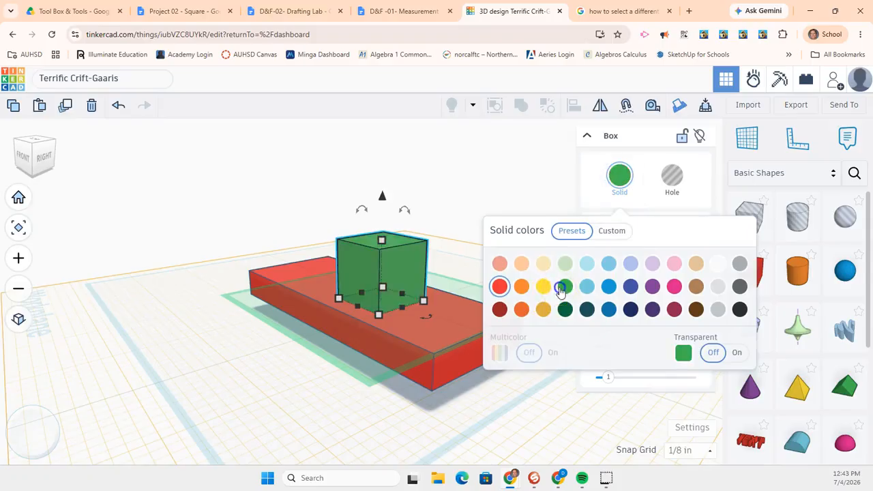
{"action": "left_click", "coordinate": [508, 159]}
- Select both shapes and align their centres along the slab's length and width
{"action": "right_click_drag", "start_coordinate": [307, 388], "coordinate": [437, 409]}
{"action": "key", "text": "ctrl+a"}
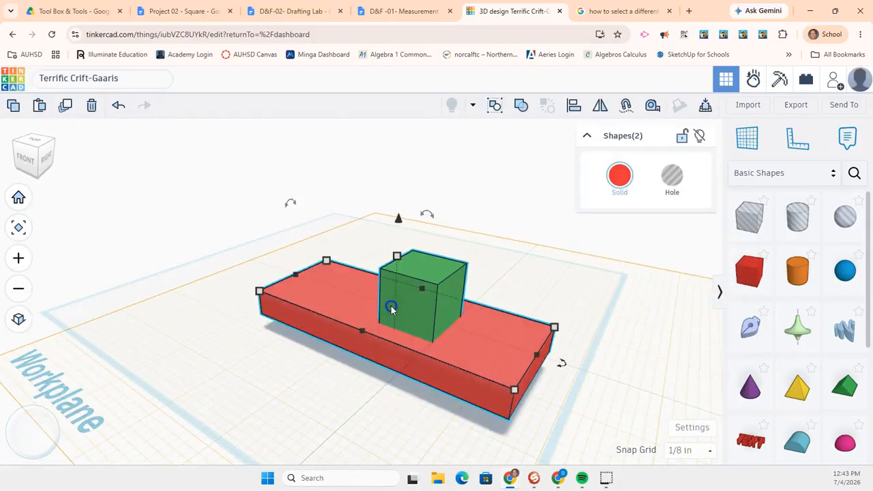
{"action": "left_click", "coordinate": [574, 107]}
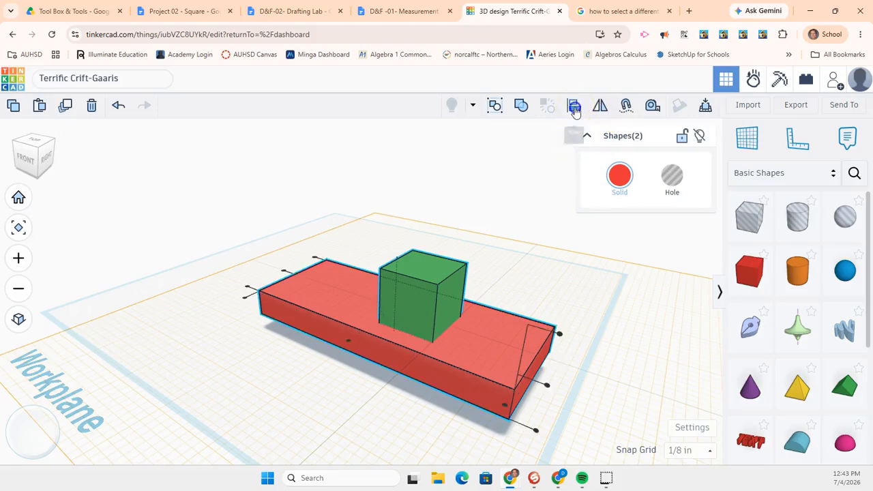
{"action": "left_click", "coordinate": [349, 343]}
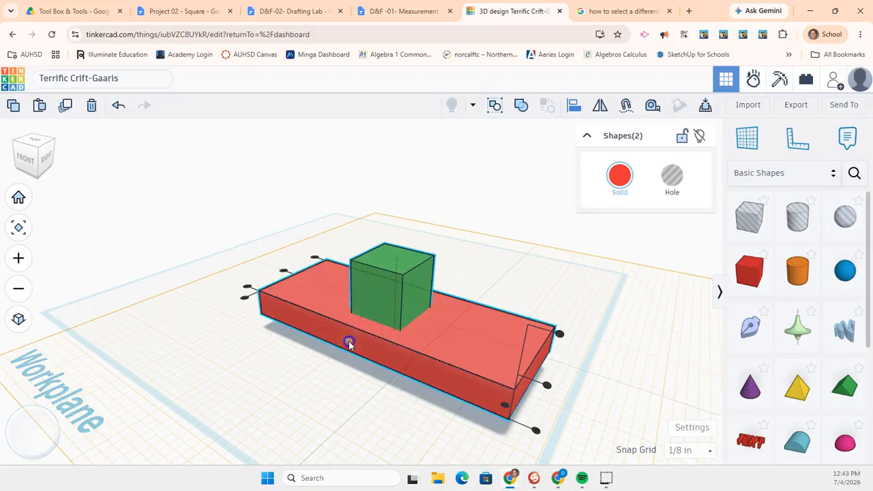
{"action": "right_click_drag", "start_coordinate": [356, 399], "coordinate": [316, 396]}
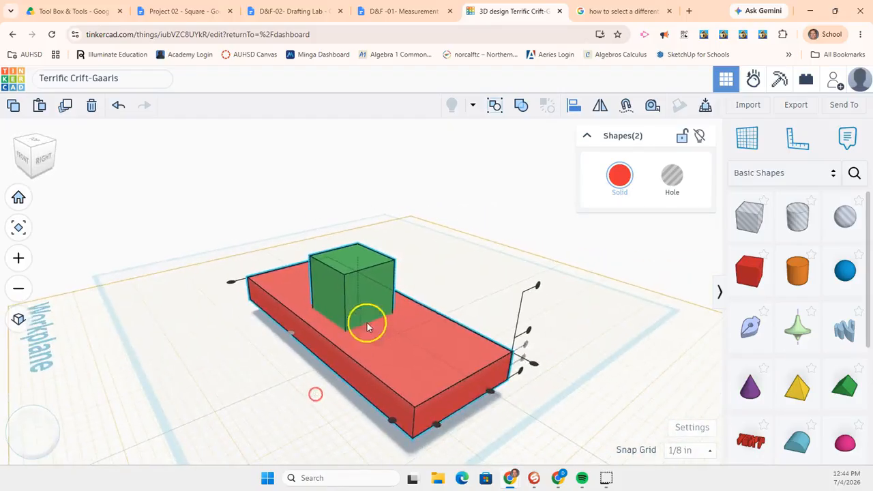
{"action": "left_click_drag", "start_coordinate": [460, 397], "coordinate": [493, 393]}
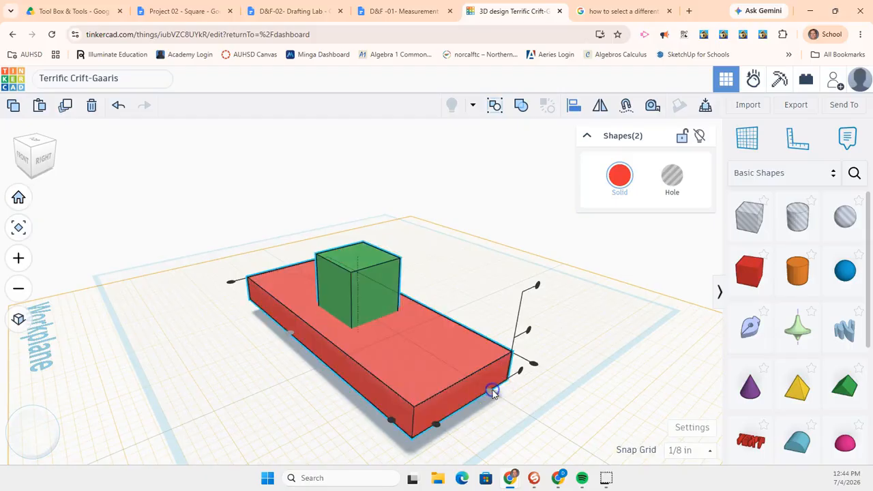
- Try aligning the green box and the slab at their vertical centres, and undo that alignment
{"action": "right_click_drag", "start_coordinate": [510, 425], "coordinate": [343, 356]}
{"action": "left_click_drag", "start_coordinate": [467, 363], "coordinate": [467, 365]}
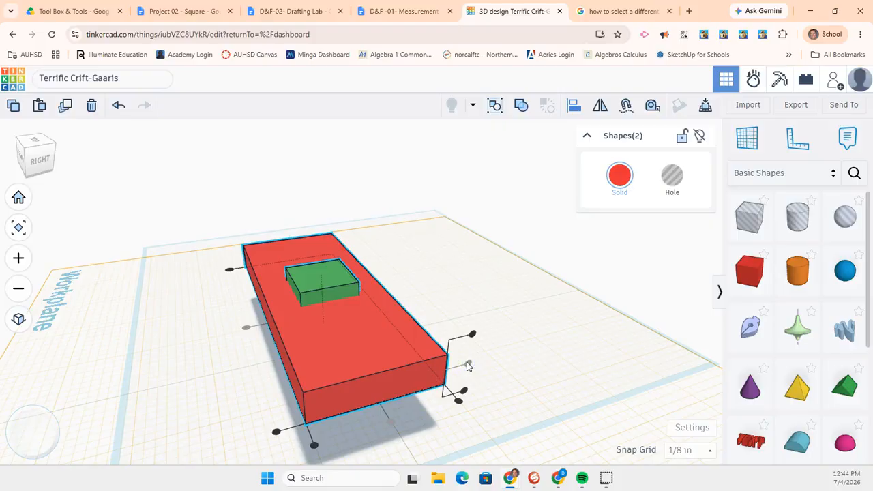
{"action": "key", "text": "ctrl+z"}
{"action": "left_click", "coordinate": [239, 380]}
- Reset the workplane from the slab's top face to the original base plane
{"action": "middle_click_drag", "start_coordinate": [239, 380], "coordinate": [288, 379]}
{"action": "right_click_drag", "start_coordinate": [289, 379], "coordinate": [345, 413]}
{"action": "middle_click_drag", "start_coordinate": [357, 408], "coordinate": [387, 313]}
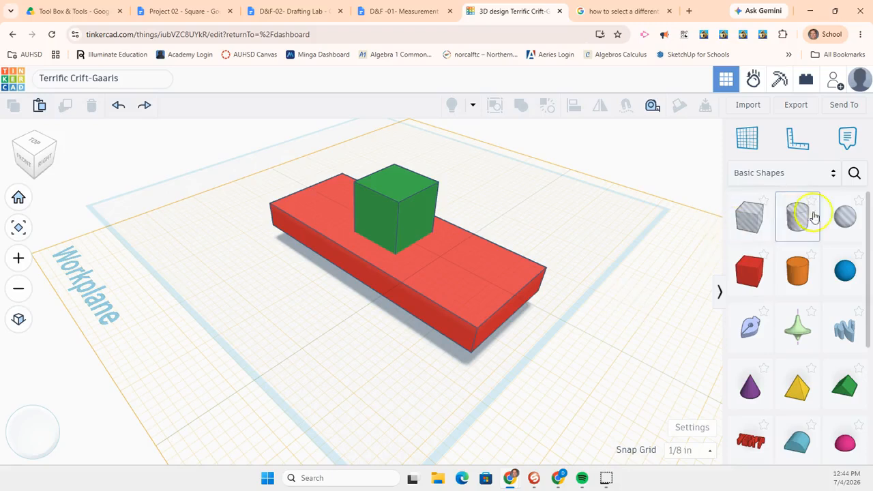
{"action": "scroll", "coordinate": [610, 341], "scroll_direction": "up", "scroll_amount": 3}
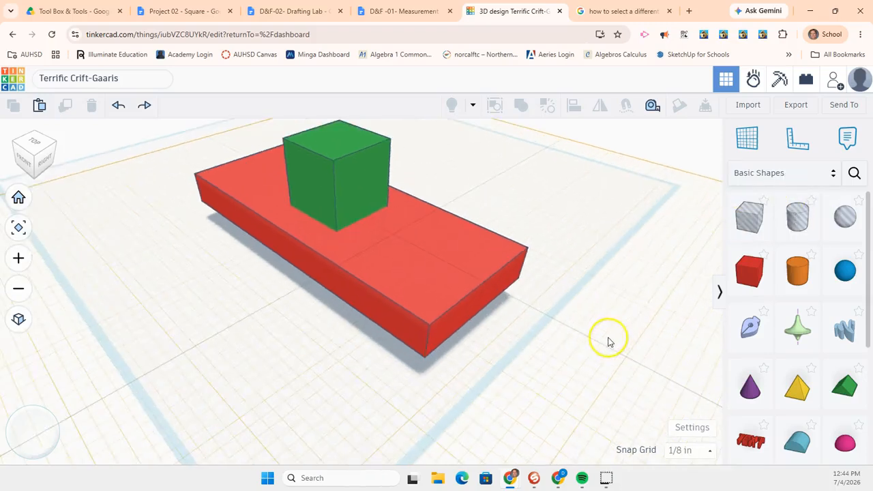
{"action": "scroll", "coordinate": [580, 345], "scroll_direction": "down", "scroll_amount": 4}
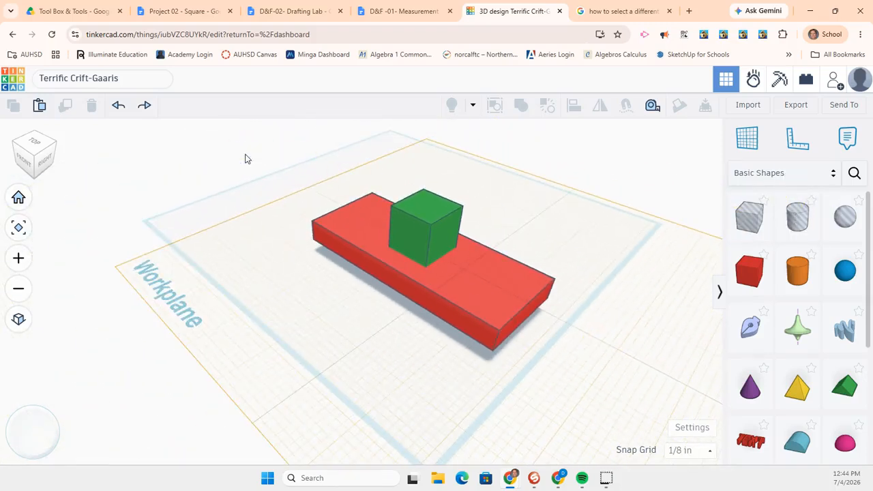
{"action": "left_click", "coordinate": [746, 137]}
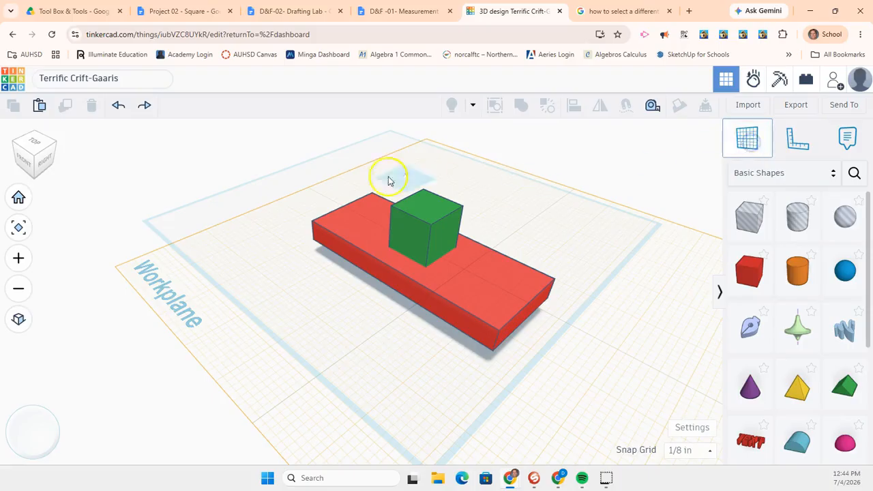
{"action": "left_click", "coordinate": [246, 170]}
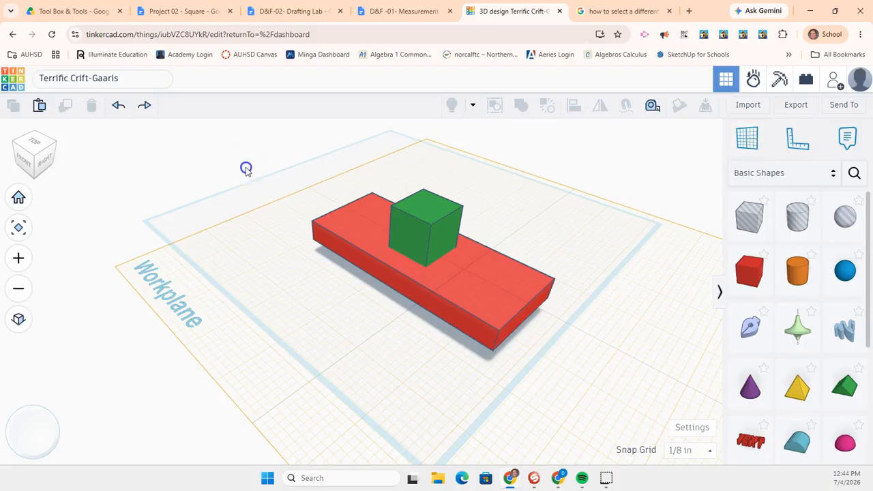
{"action": "key", "text": "w"}
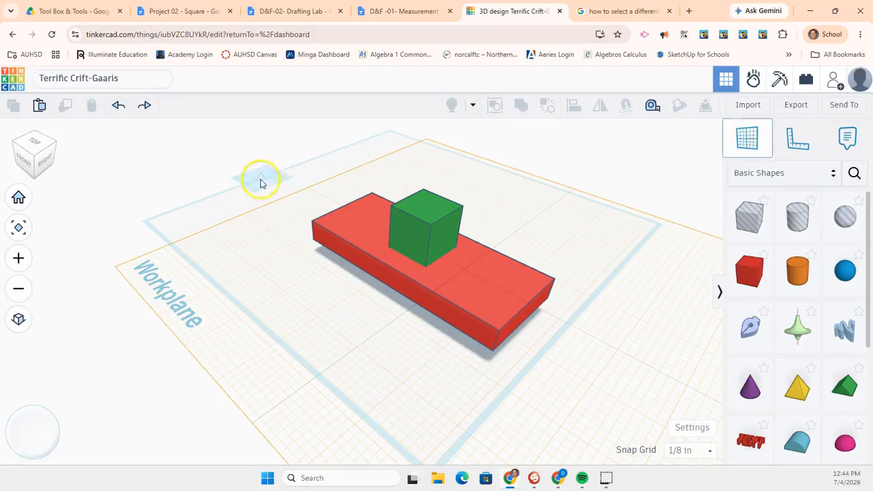
{"action": "left_click", "coordinate": [210, 174]}
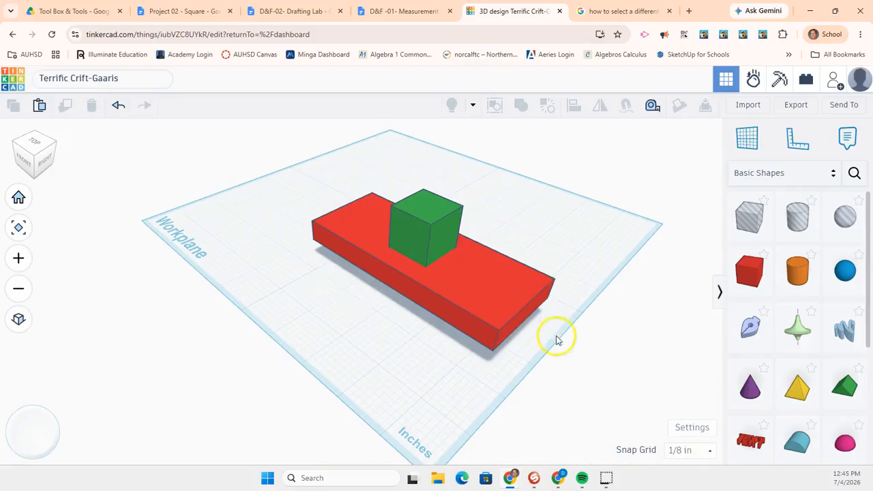
- Place a cylinder hole through the red slab between the green box and the slab's near short end
{"action": "scroll", "coordinate": [558, 337], "scroll_direction": "up", "scroll_amount": 2}
{"action": "right_click_drag", "start_coordinate": [548, 350], "coordinate": [570, 331]}
{"action": "left_click_drag", "start_coordinate": [795, 218], "coordinate": [483, 243]}
{"action": "mouse_move", "coordinate": [481, 183]}
{"action": "left_mouse_down"}
{"action": "mouse_move", "coordinate": [503, 145]}
{"action": "mouse_move", "coordinate": [495, 181]}
{"action": "left_mouse_up"}
{"action": "left_click", "coordinate": [611, 409]}
{"action": "mouse_move", "coordinate": [426, 344]}
{"action": "right_mouse_down"}
{"action": "mouse_move", "coordinate": [454, 278]}
{"action": "mouse_move", "coordinate": [420, 352]}
{"action": "right_mouse_up"}
- Select the red slab and the cylinder hole and group them as a union to cut the round opening
{"action": "left_click_drag", "start_coordinate": [528, 401], "coordinate": [455, 260]}
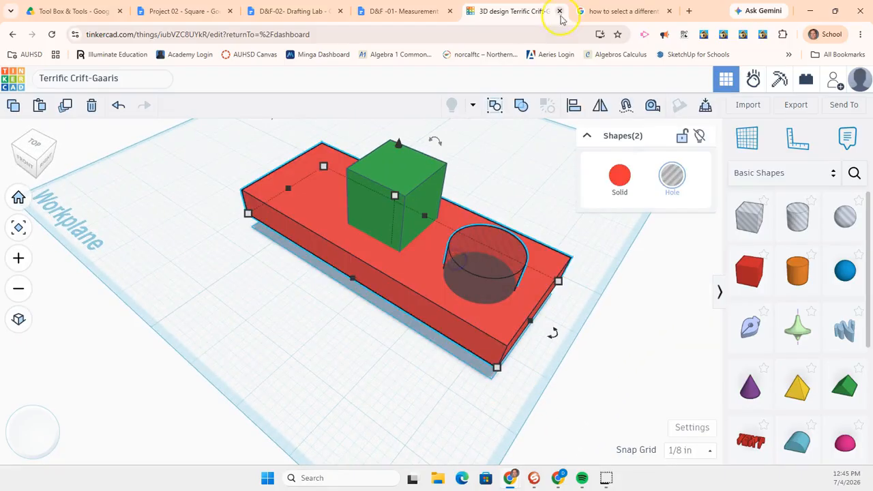
{"action": "left_click", "coordinate": [521, 109]}
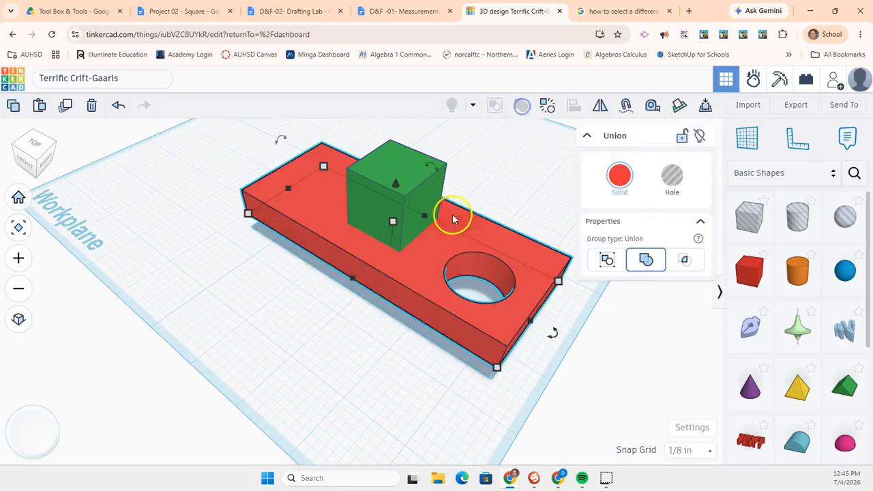
{"action": "left_click", "coordinate": [411, 357]}
{"action": "right_click_drag", "start_coordinate": [411, 358], "coordinate": [466, 282]}
{"action": "middle_click_drag", "start_coordinate": [466, 282], "coordinate": [406, 323]}
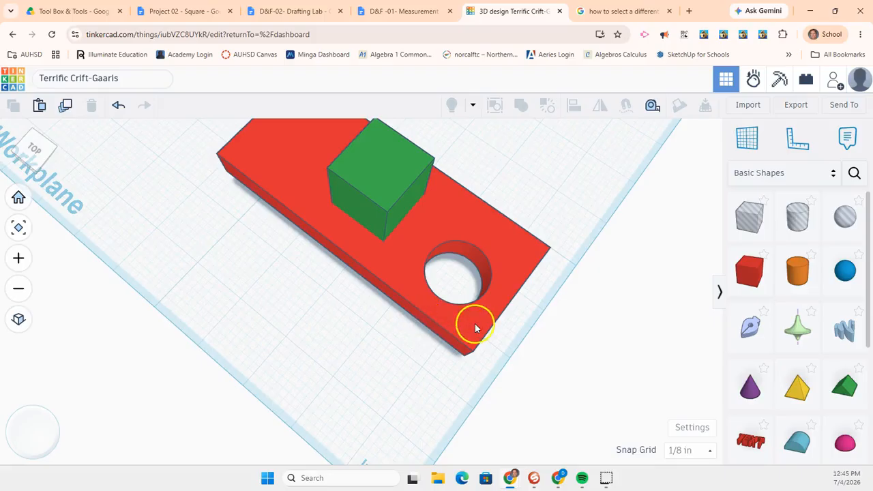
- Undo the union of the red slab and the cylinder hole
{"action": "left_click", "coordinate": [117, 108]}
{"action": "left_click", "coordinate": [447, 265]}
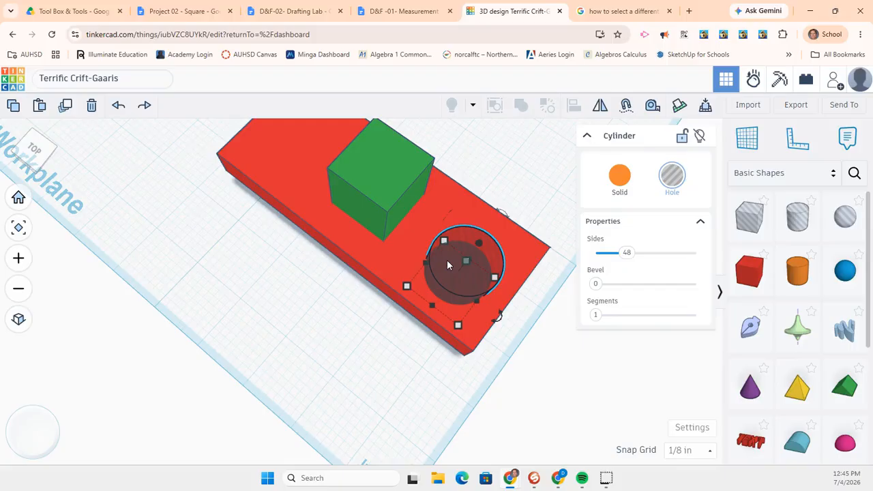
{"action": "left_click", "coordinate": [545, 378]}
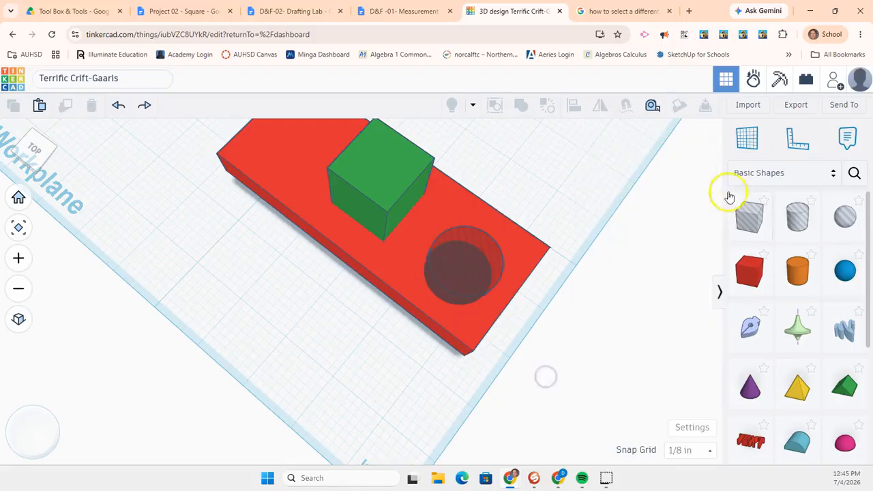
- Try placing a ruler at the slab's near corner on the base workplane, check it from above, and remove it
{"action": "left_click", "coordinate": [798, 145]}
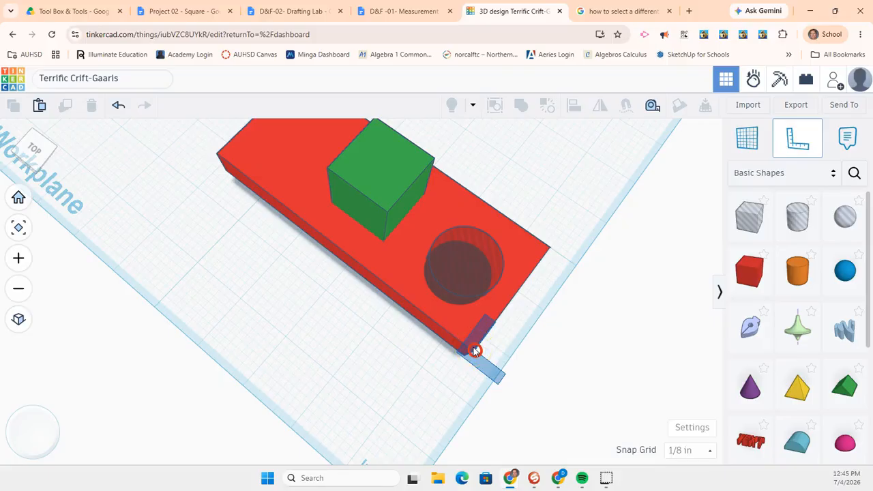
{"action": "left_click", "coordinate": [475, 351]}
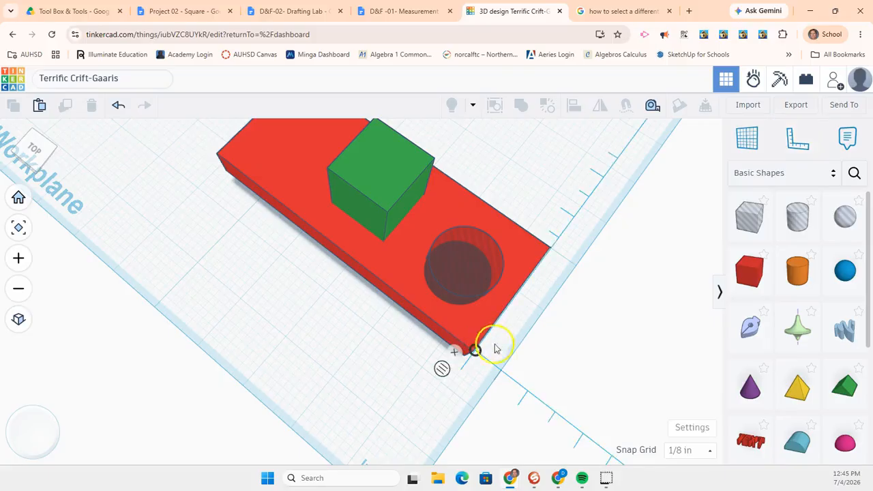
{"action": "scroll", "coordinate": [496, 348], "scroll_direction": "up", "scroll_amount": 1}
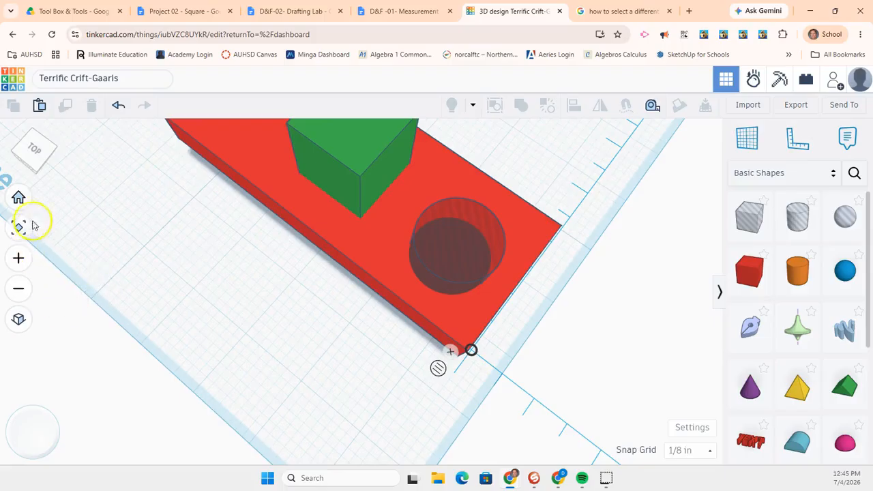
{"action": "left_click", "coordinate": [36, 153]}
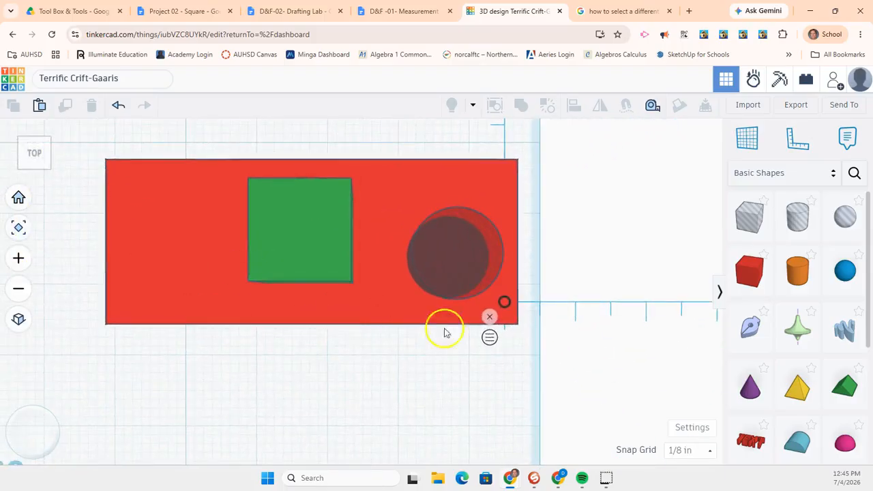
{"action": "right_click_drag", "start_coordinate": [537, 320], "coordinate": [384, 387]}
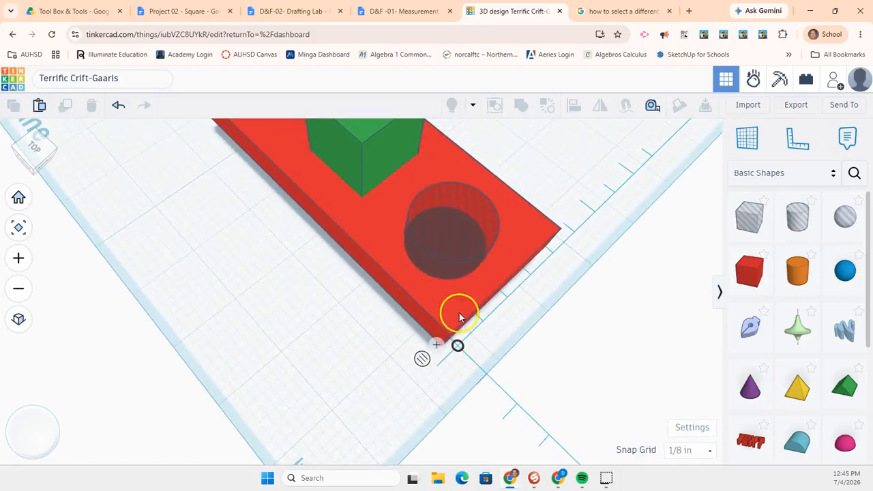
{"action": "left_click", "coordinate": [437, 346]}
{"action": "scroll", "coordinate": [439, 348], "scroll_direction": "down", "scroll_amount": 3}
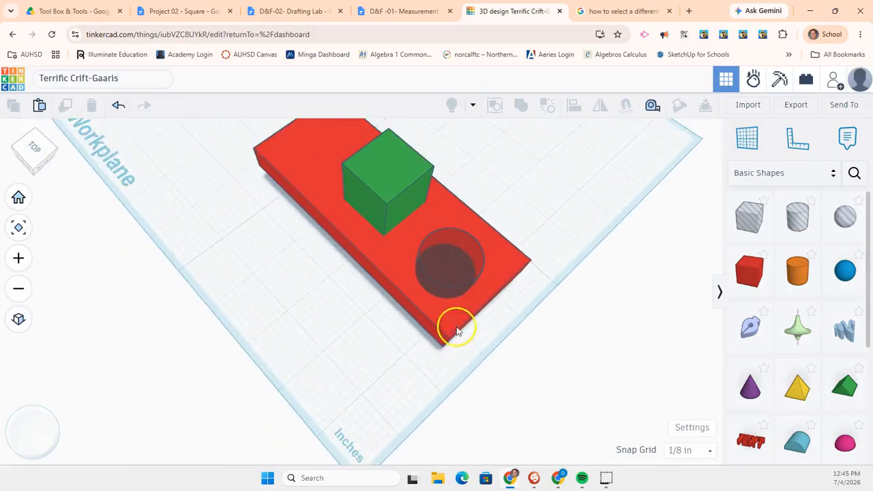
- Place a workplane on the red slab's top face and a ruler at that face's near corner
{"action": "left_click", "coordinate": [450, 315]}
{"action": "left_click", "coordinate": [486, 370]}
{"action": "left_click", "coordinate": [747, 137]}
{"action": "left_click", "coordinate": [465, 306]}
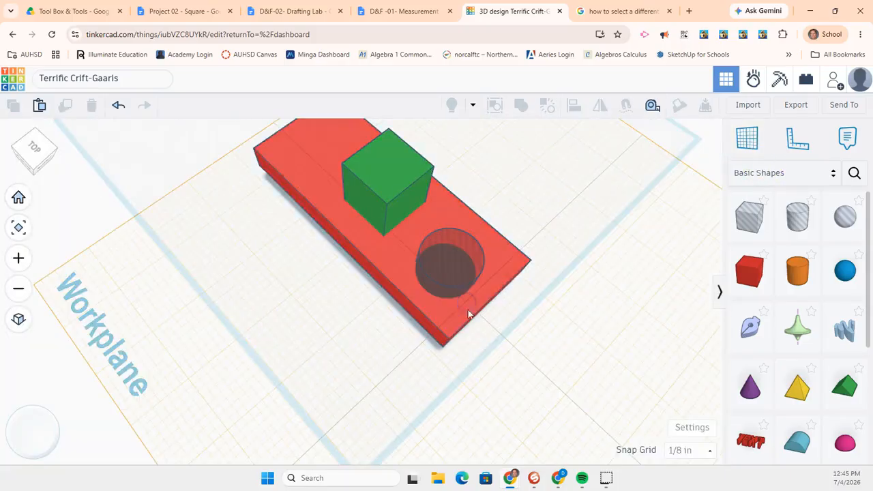
{"action": "left_click", "coordinate": [798, 146]}
{"action": "left_click", "coordinate": [450, 339]}
- Move the cylinder hole to 1/2 inch from the slab's short end and 1/2 inch from its long side
{"action": "right_click_drag", "start_coordinate": [470, 381], "coordinate": [441, 289]}
{"action": "left_click_drag", "start_coordinate": [441, 290], "coordinate": [461, 278]}
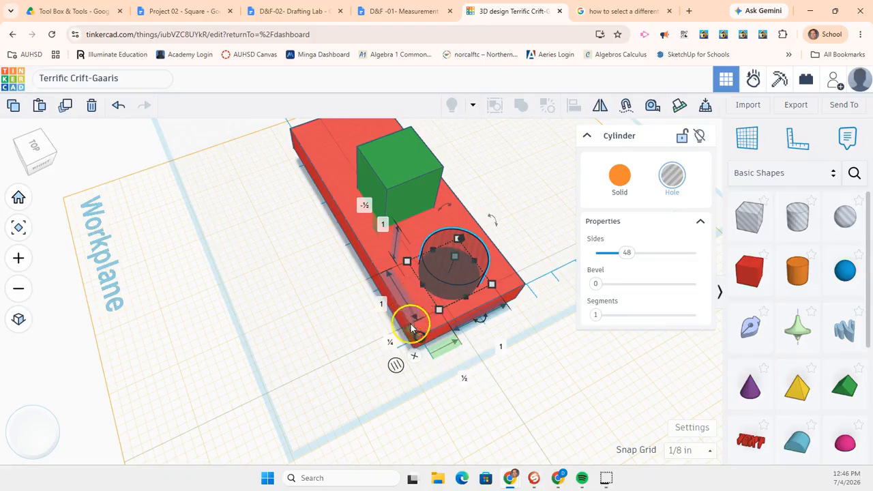
{"action": "left_click_drag", "start_coordinate": [455, 274], "coordinate": [447, 262]}
- Set the cylinder hole's ruler distance from the slab's short end to 1 inch
{"action": "left_click", "coordinate": [386, 335]}
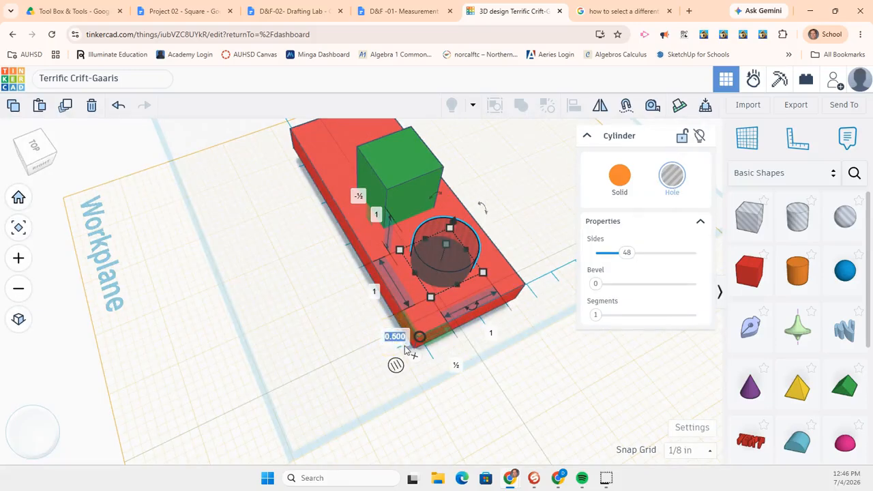
{"action": "type", "text": "1"}
{"action": "key", "text": "Return"}
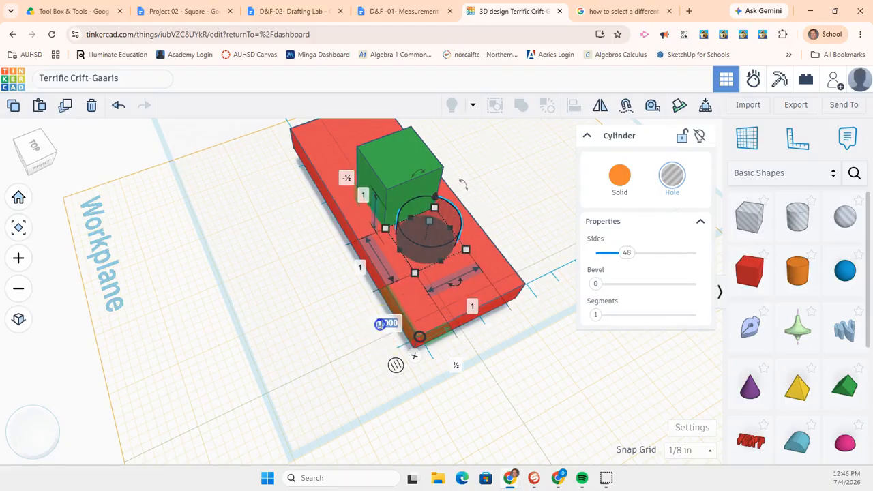
- Set the cylinder hole's ruler distance from the slab's short end to 0.5 inch and deselect the hole
{"action": "left_click", "coordinate": [380, 324]}
{"action": "type", "text": "0.5"}
{"action": "key", "text": "Return"}
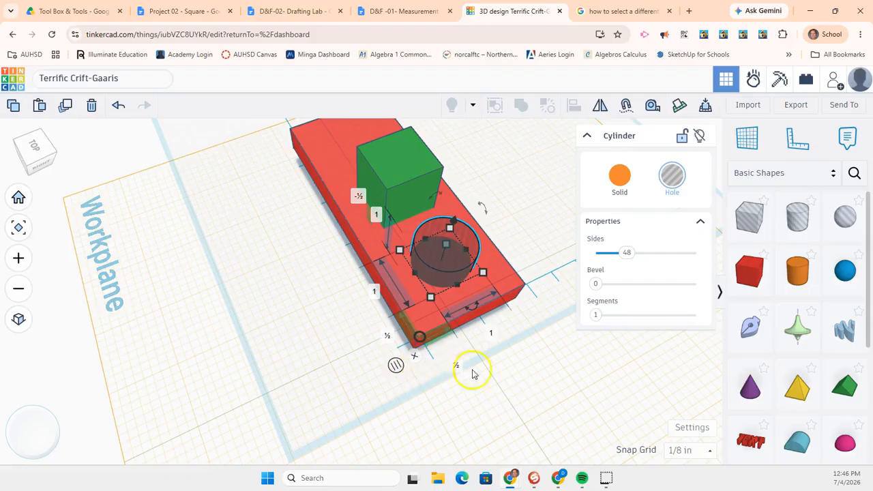
{"action": "left_click", "coordinate": [619, 393]}
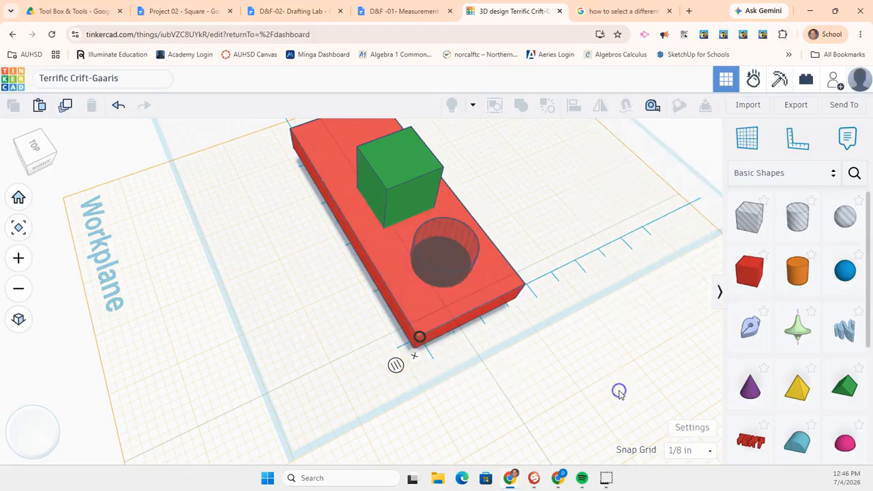
- Remove the ruler and group the red slab with the cylinder hole as a union to cut the opening
{"action": "right_click_drag", "start_coordinate": [583, 391], "coordinate": [639, 305]}
{"action": "right_click_drag", "start_coordinate": [601, 335], "coordinate": [557, 362]}
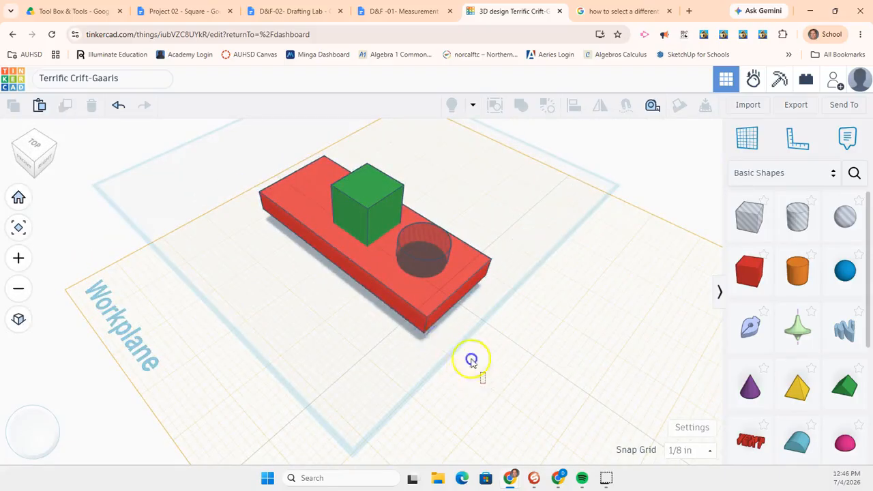
{"action": "left_click_drag", "start_coordinate": [401, 256], "coordinate": [402, 258]}
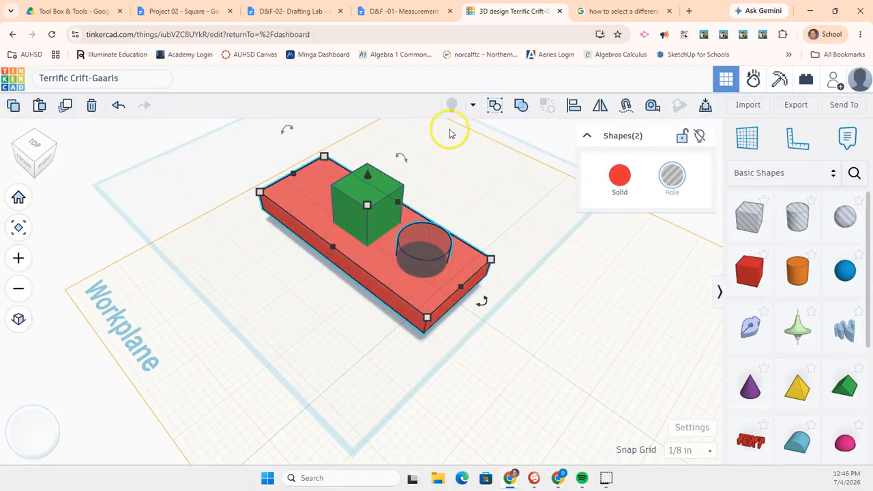
{"action": "left_click", "coordinate": [522, 106]}
{"action": "left_click", "coordinate": [452, 351]}
- Select the red slab with the round opening and lock its editing
{"action": "left_click_drag", "start_coordinate": [470, 365], "coordinate": [375, 269]}
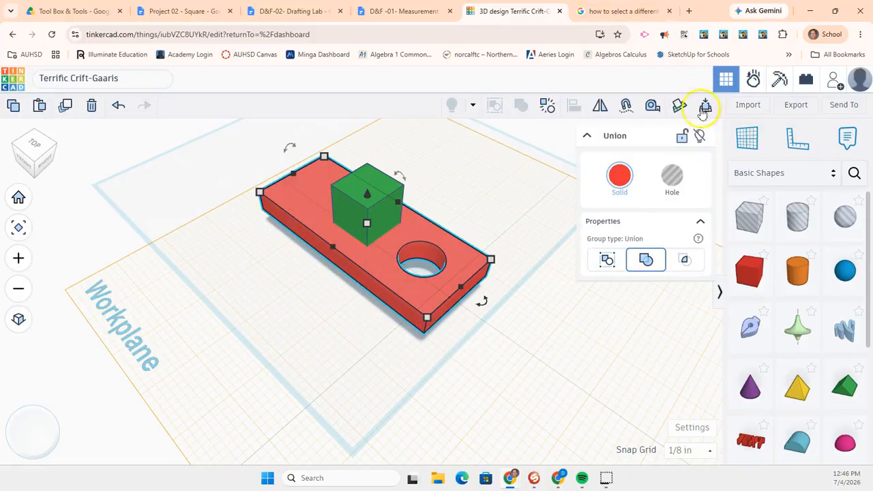
{"action": "left_click", "coordinate": [683, 138]}
{"action": "left_click", "coordinate": [481, 330]}
{"action": "left_click", "coordinate": [456, 272]}
- Move the green box towards the slab's far end, and lock and unlock the box
{"action": "left_click_drag", "start_coordinate": [357, 175], "coordinate": [337, 168]}
{"action": "left_click", "coordinate": [682, 137]}
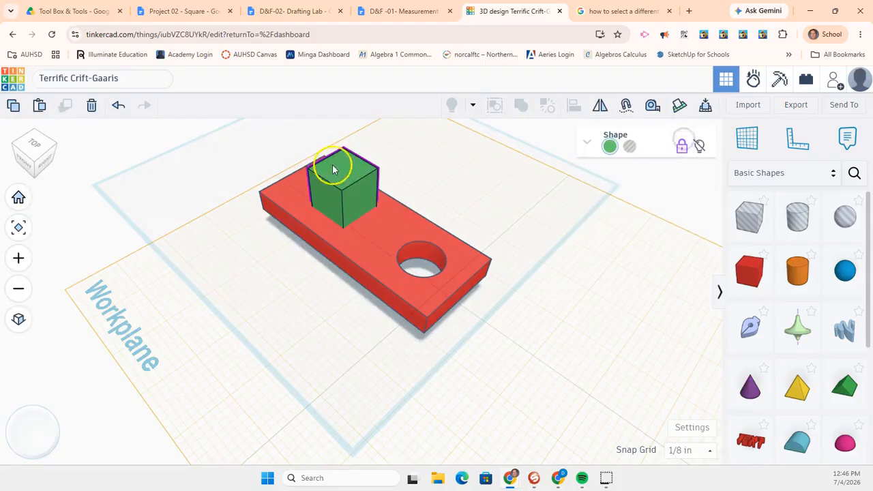
{"action": "left_click", "coordinate": [681, 149]}
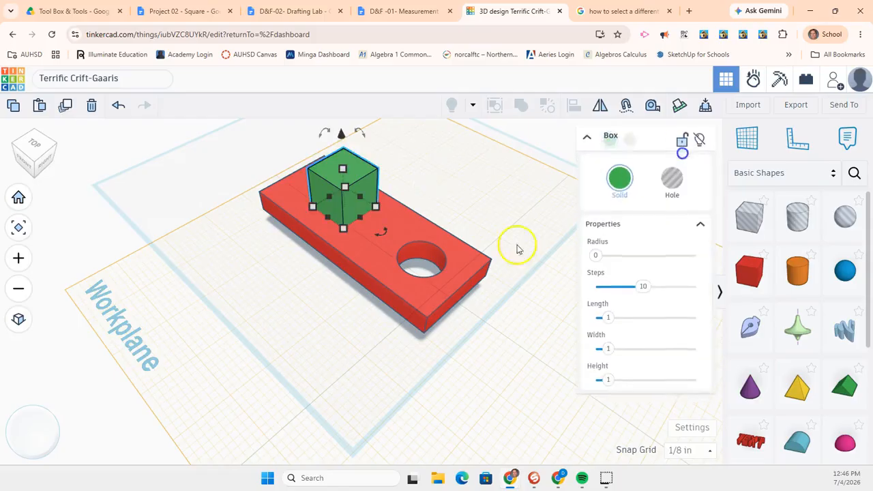
{"action": "left_click", "coordinate": [354, 337]}
- Select the green box together with the locked slab and unlock both shapes
{"action": "scroll", "coordinate": [351, 331], "scroll_direction": "down", "scroll_amount": 4}
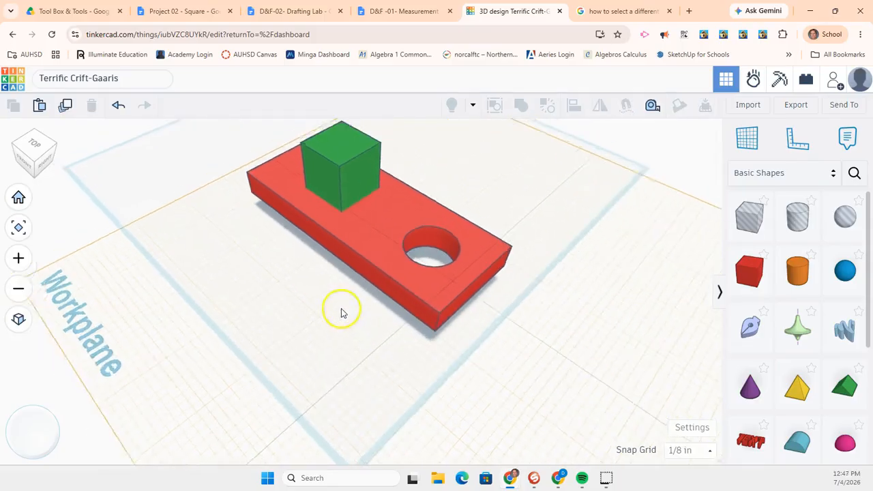
{"action": "middle_click_drag", "start_coordinate": [352, 317], "coordinate": [411, 360]}
{"action": "left_click_drag", "start_coordinate": [542, 399], "coordinate": [331, 202]}
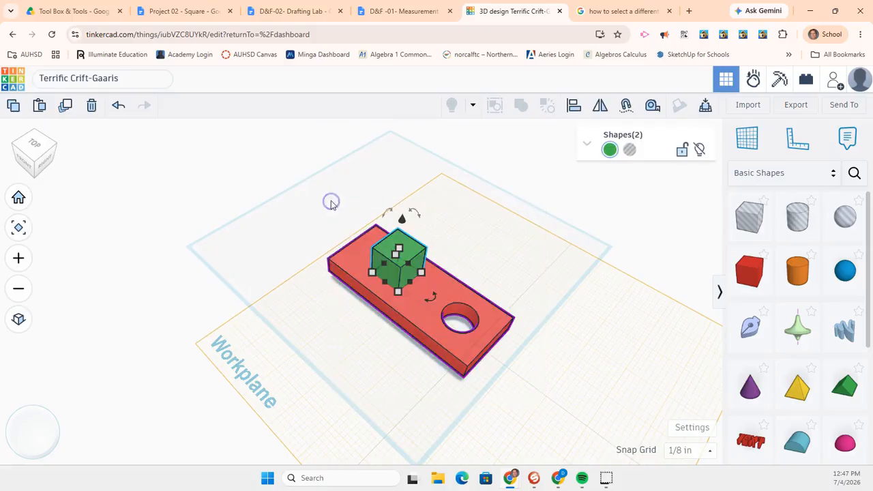
{"action": "left_click", "coordinate": [682, 150]}
{"action": "left_click", "coordinate": [646, 259]}
{"action": "left_click", "coordinate": [414, 315]}
{"action": "left_click_drag", "start_coordinate": [521, 399], "coordinate": [373, 203]}
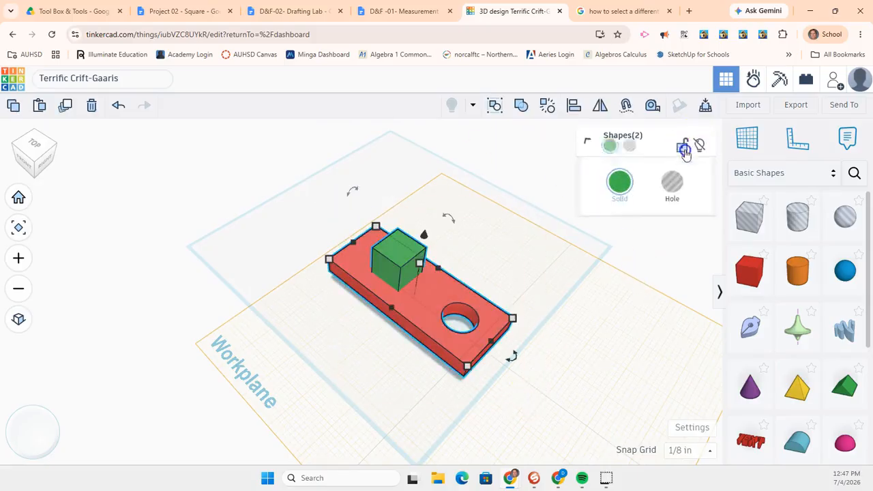
- Group the green box and the slab as one union and deselect the combined part
{"action": "left_click", "coordinate": [522, 111]}
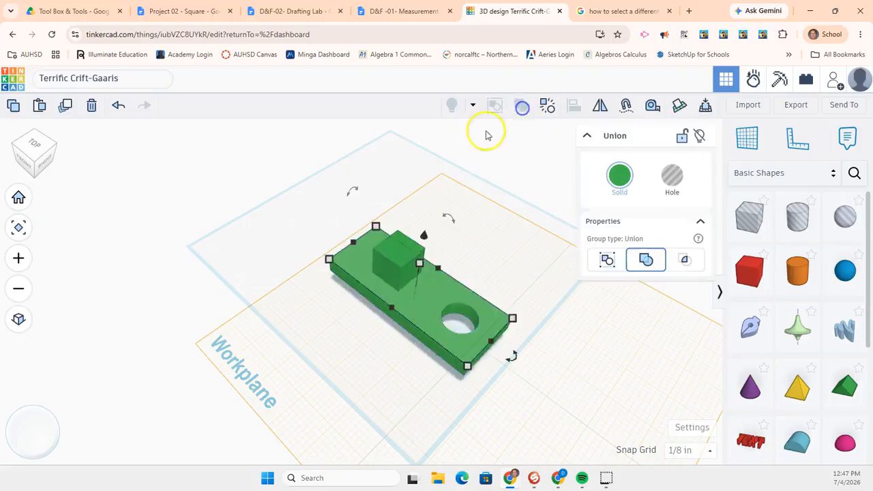
{"action": "left_click", "coordinate": [345, 346]}
{"action": "right_click_drag", "start_coordinate": [347, 343], "coordinate": [423, 275]}
{"action": "left_click_drag", "start_coordinate": [361, 324], "coordinate": [416, 341]}
{"action": "middle_click_drag", "start_coordinate": [471, 272], "coordinate": [407, 242]}
{"action": "left_click", "coordinate": [555, 340]}
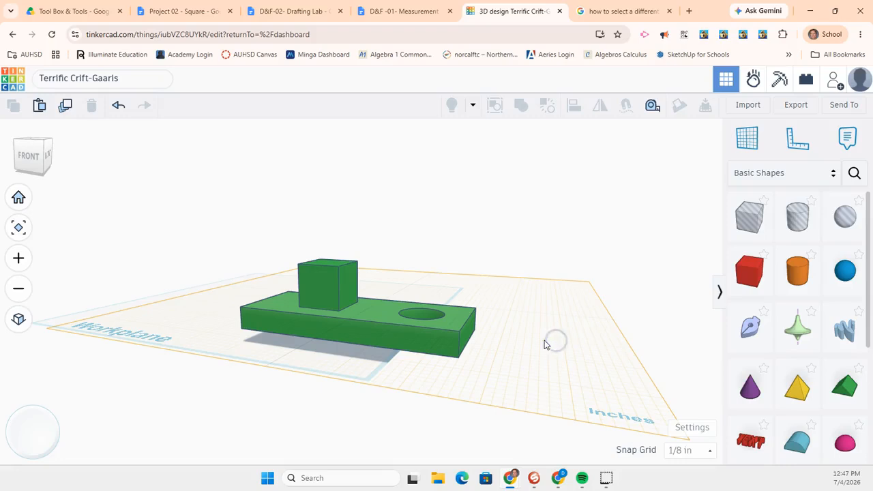